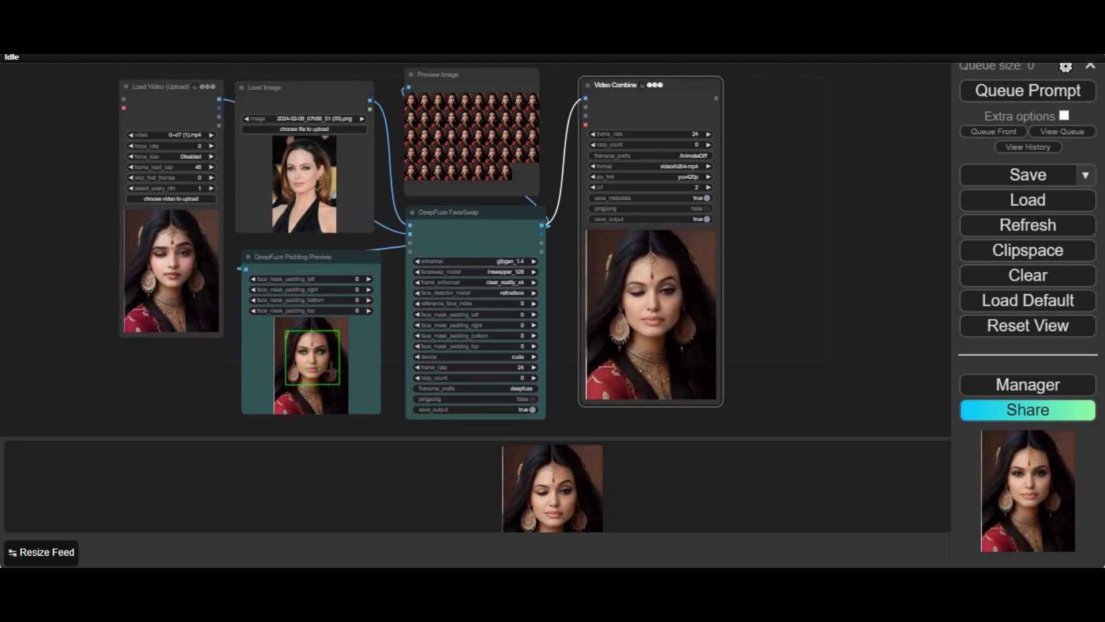
- Inspect the swapped preview frames and set the face enhancer to restoreformer_plus_plus
left_click(373, 267)
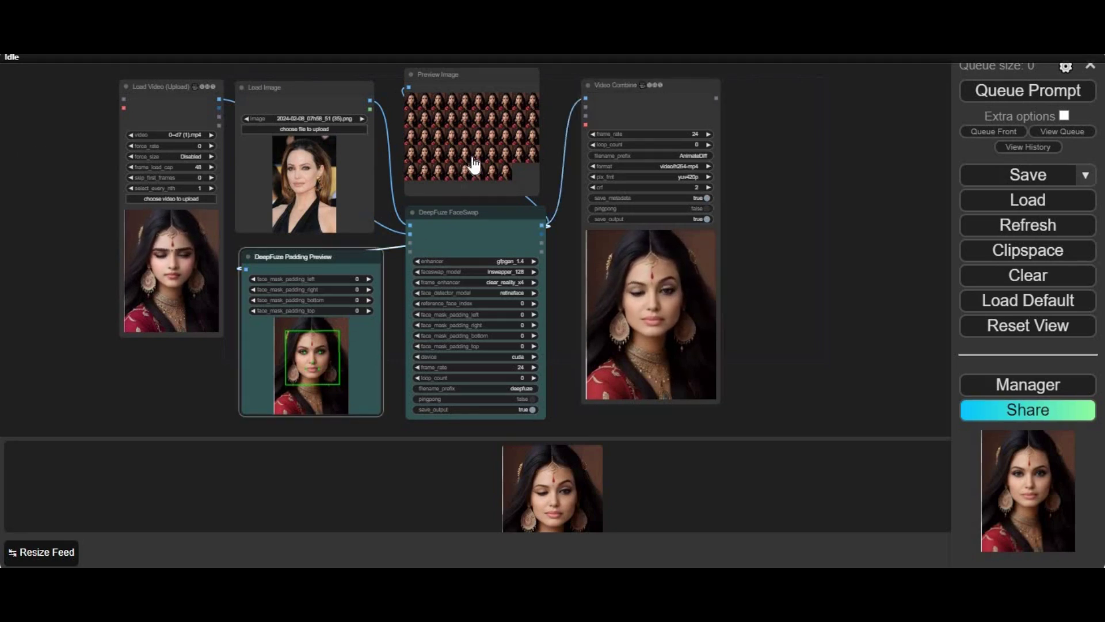
left_click(471, 168)
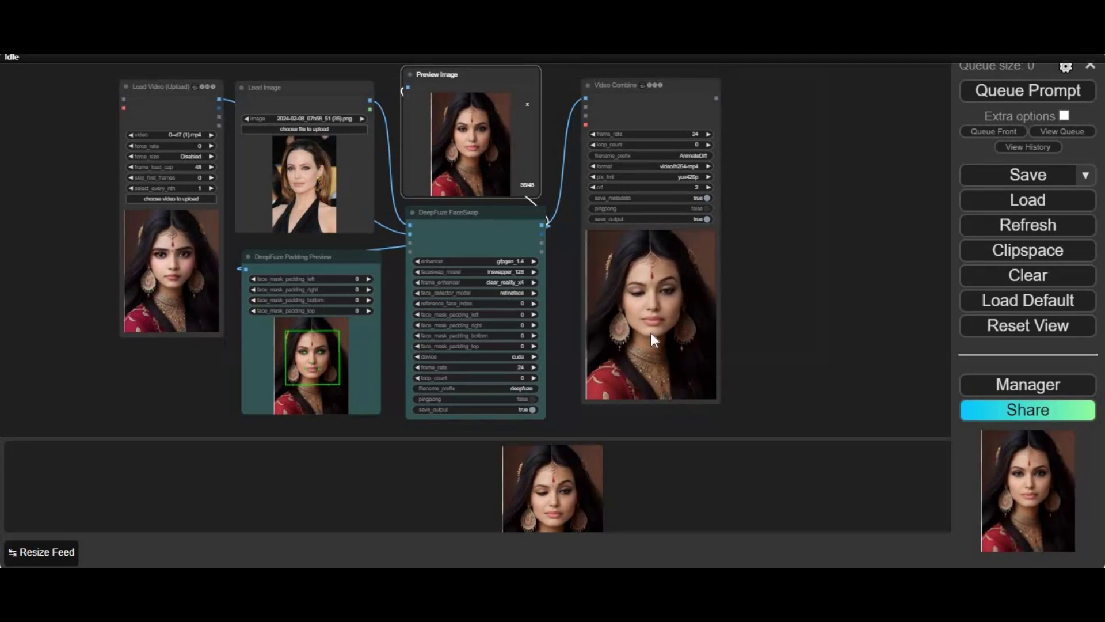
scroll(652, 332, "up", 3)
scroll(651, 333, "up", 3)
left_click_drag(598, 298, 751, 266)
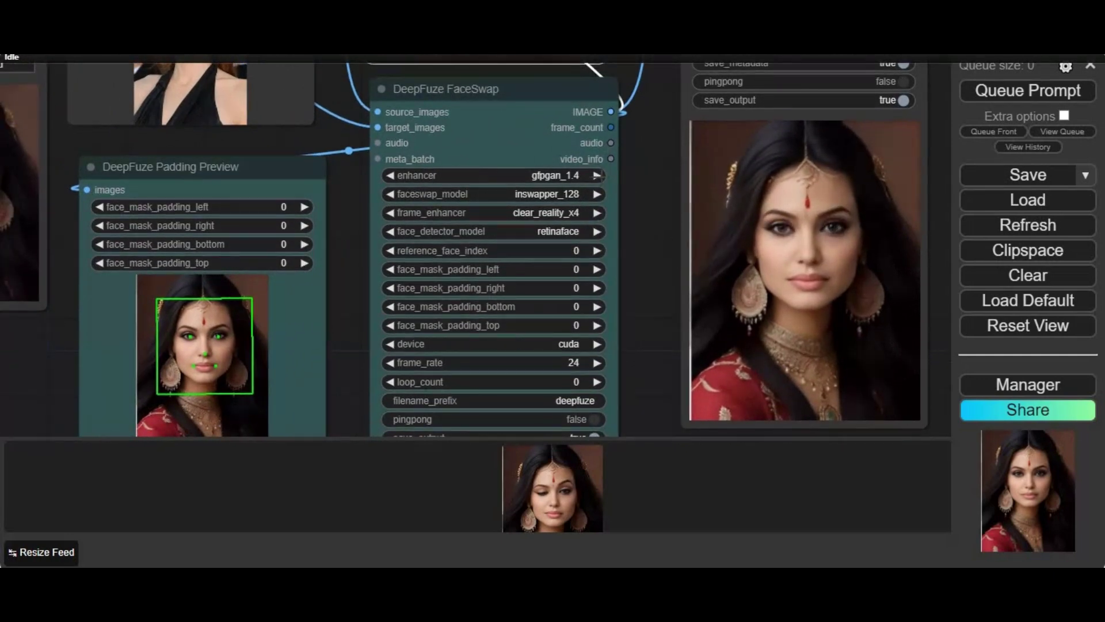
left_click(596, 175)
left_click(596, 176)
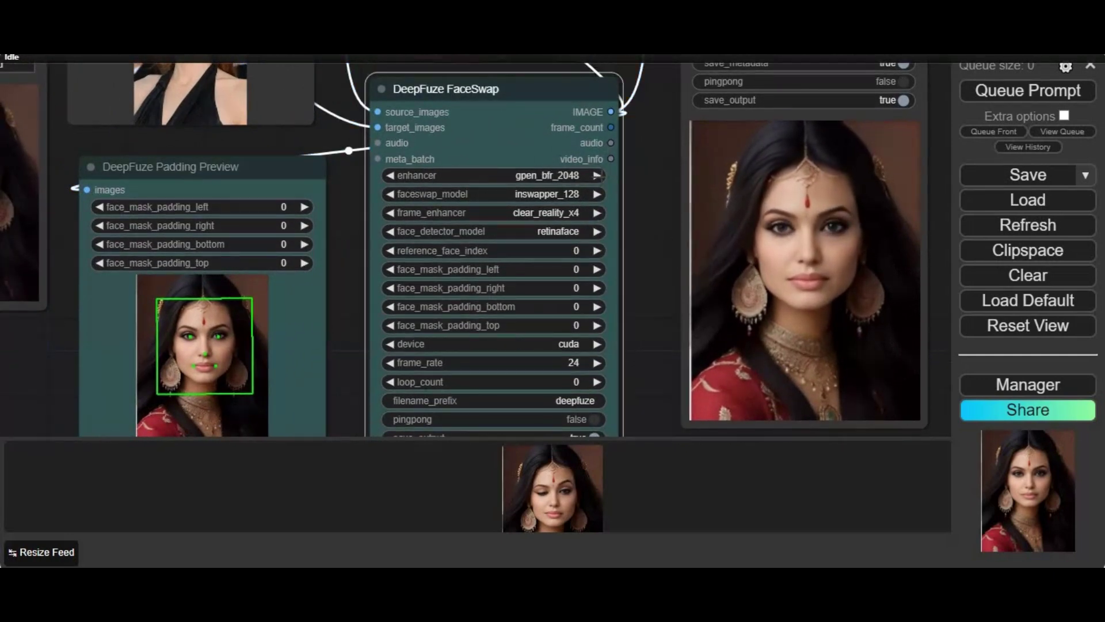
left_click(596, 176)
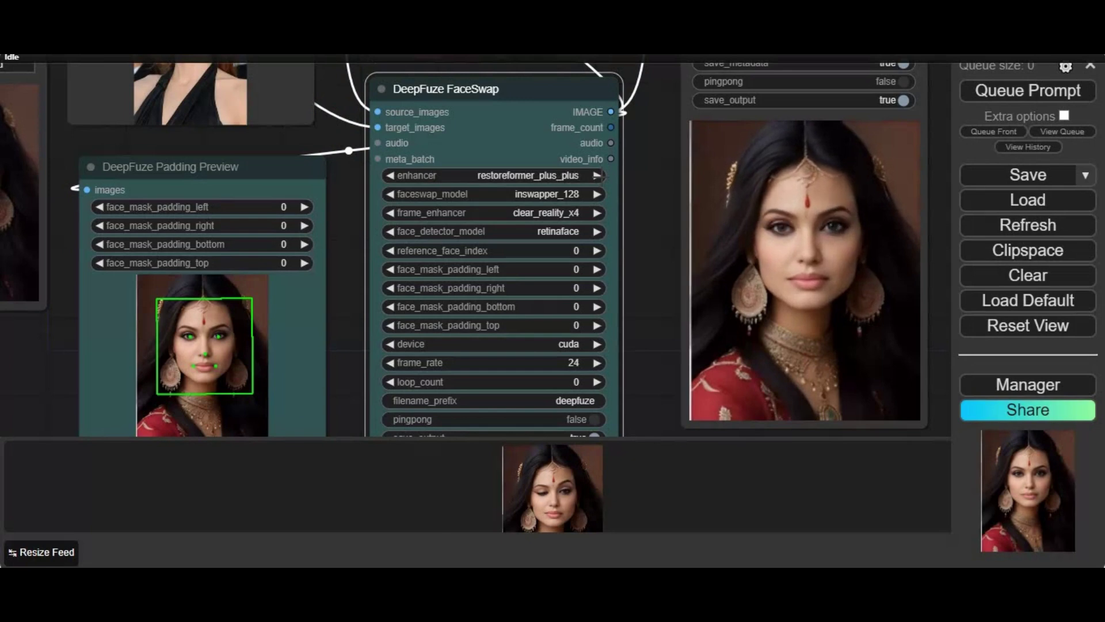
- Set the frame enhancer to a Real-ESRGAN upscaler
left_click(596, 213)
left_click(596, 213)
left_click(596, 213)
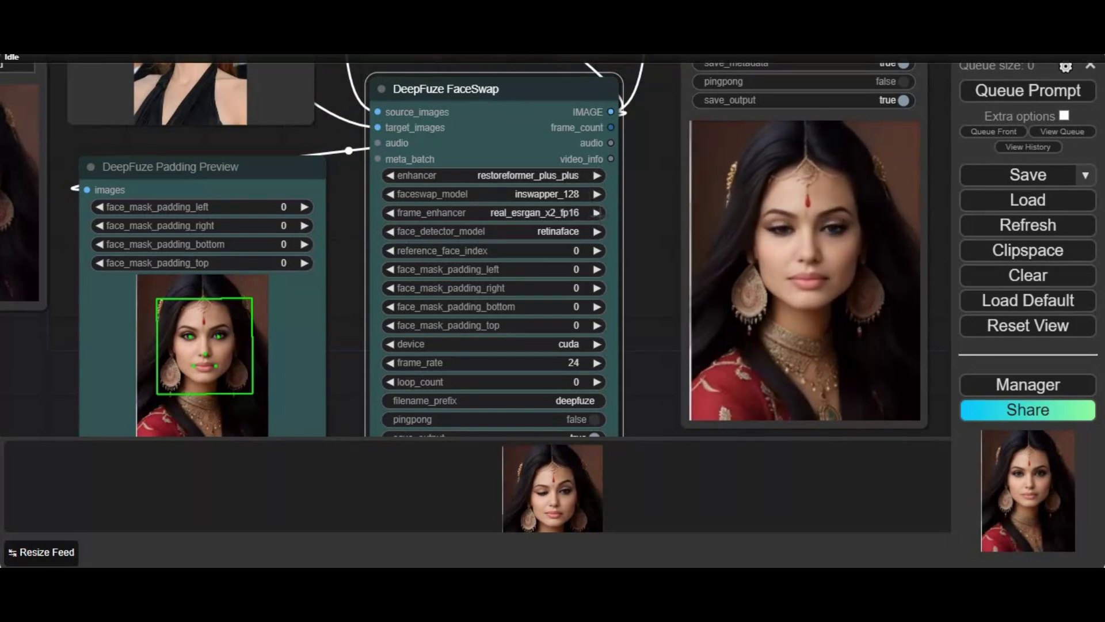
left_click(596, 213)
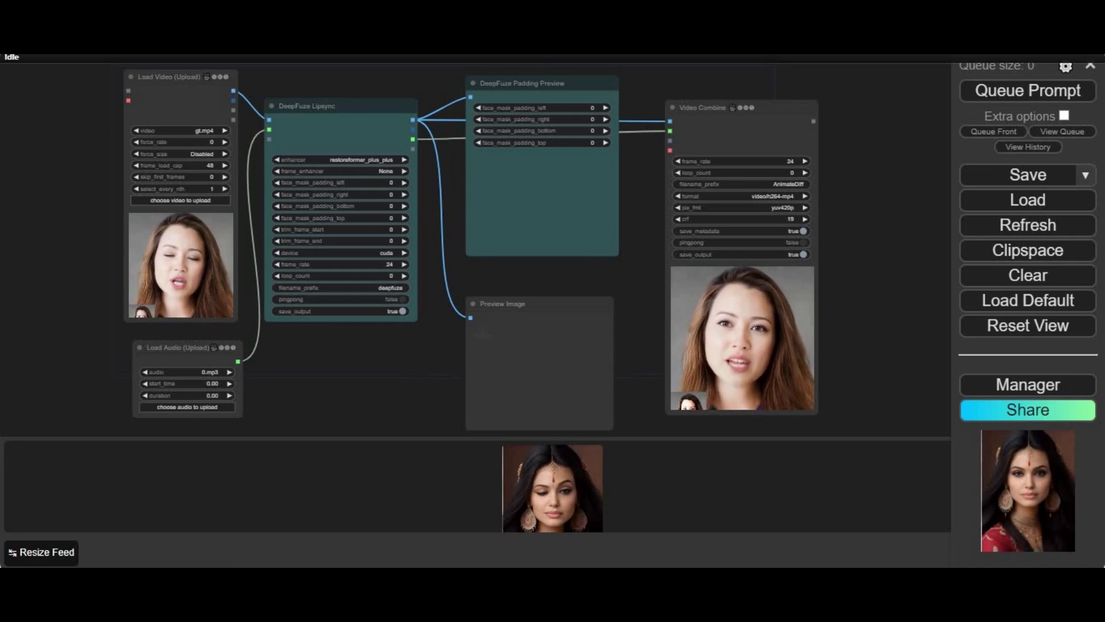
scroll(795, 381, "up", 5)
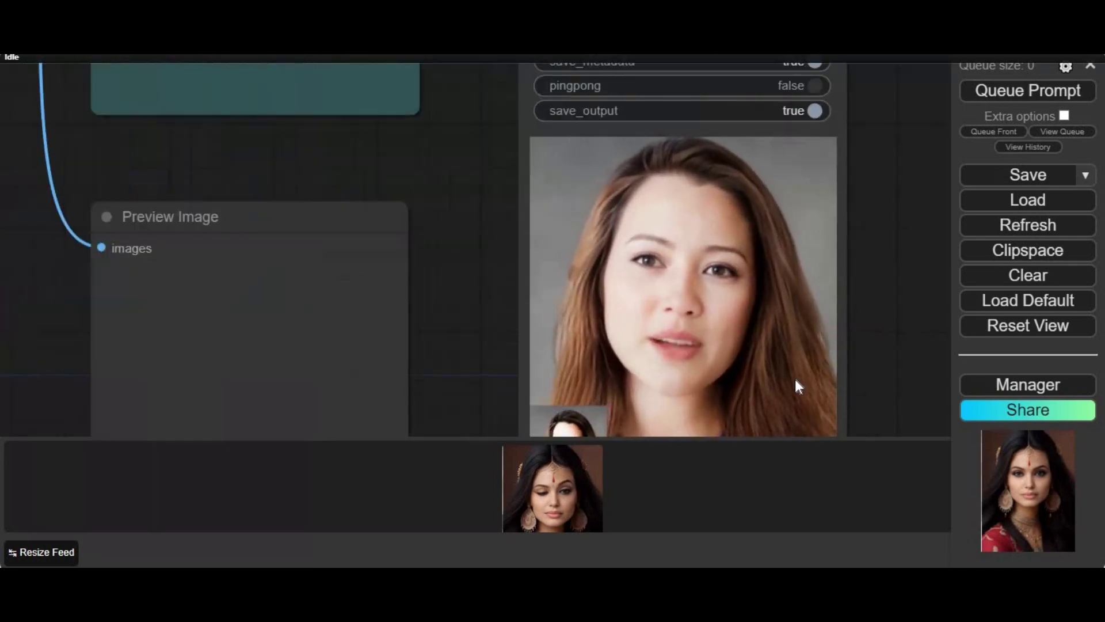
scroll(792, 375, "down", 3)
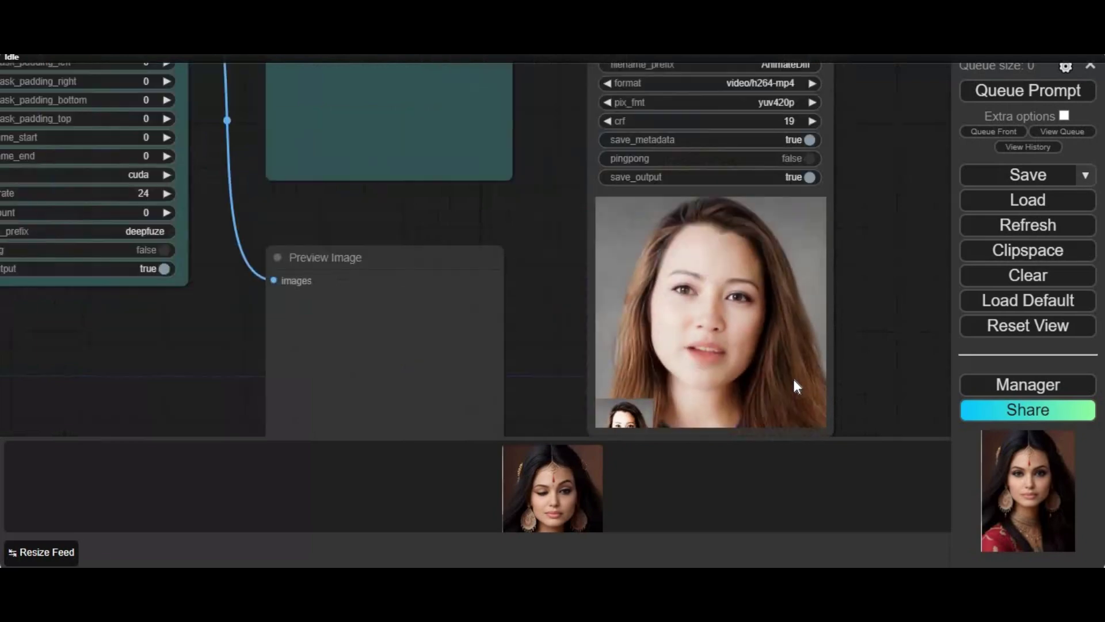
scroll(792, 376, "down", 3)
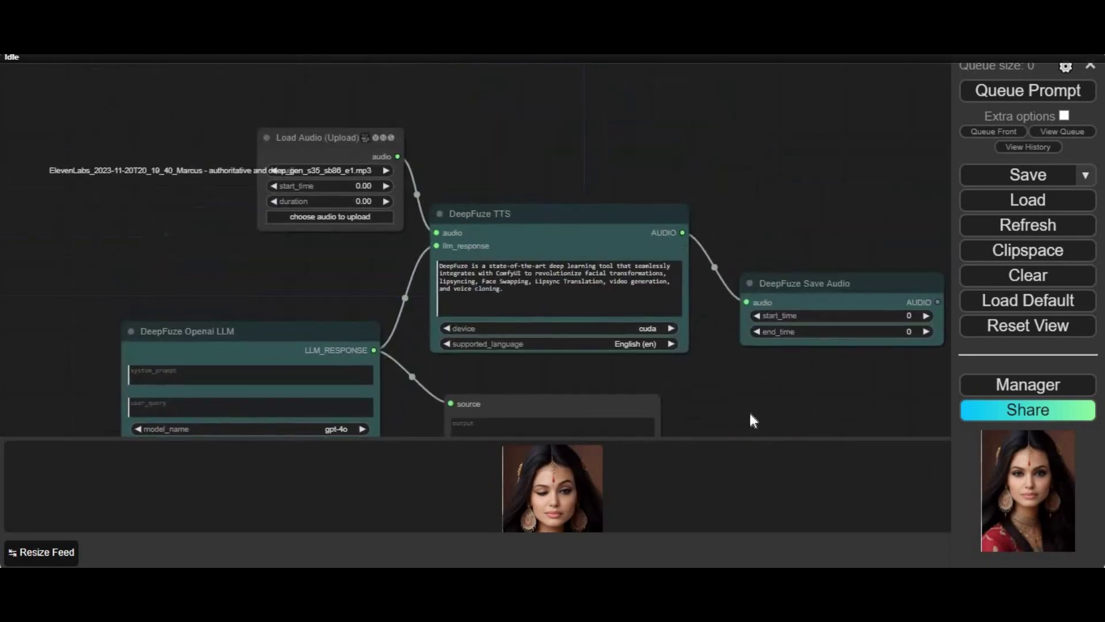
- Pan across the TTS workflow to inspect its nodes, including Load Audio
mouse_move(749, 410)
left_mouse_down()
mouse_move(722, 345)
mouse_move(742, 312)
left_mouse_up()
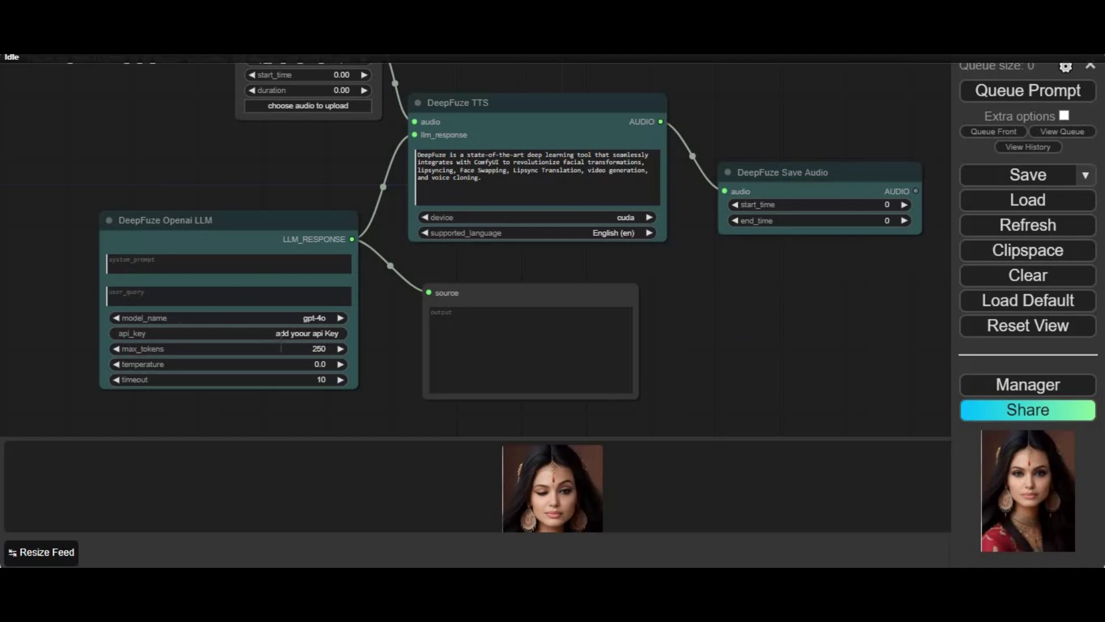
mouse_move(767, 336)
left_mouse_down()
mouse_move(755, 366)
mouse_move(761, 393)
mouse_move(714, 375)
left_mouse_up()
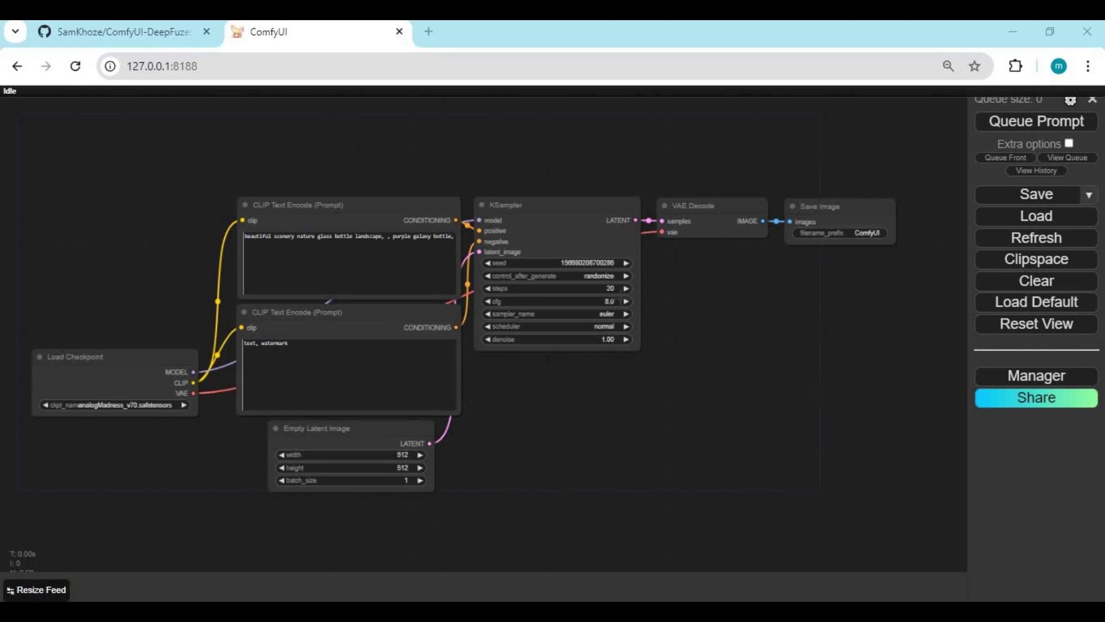
- Review the ComfyUI-DeepFuze GitHub page, then bring the ComfyUI portable folder forward
left_click(142, 32)
left_click(498, 67)
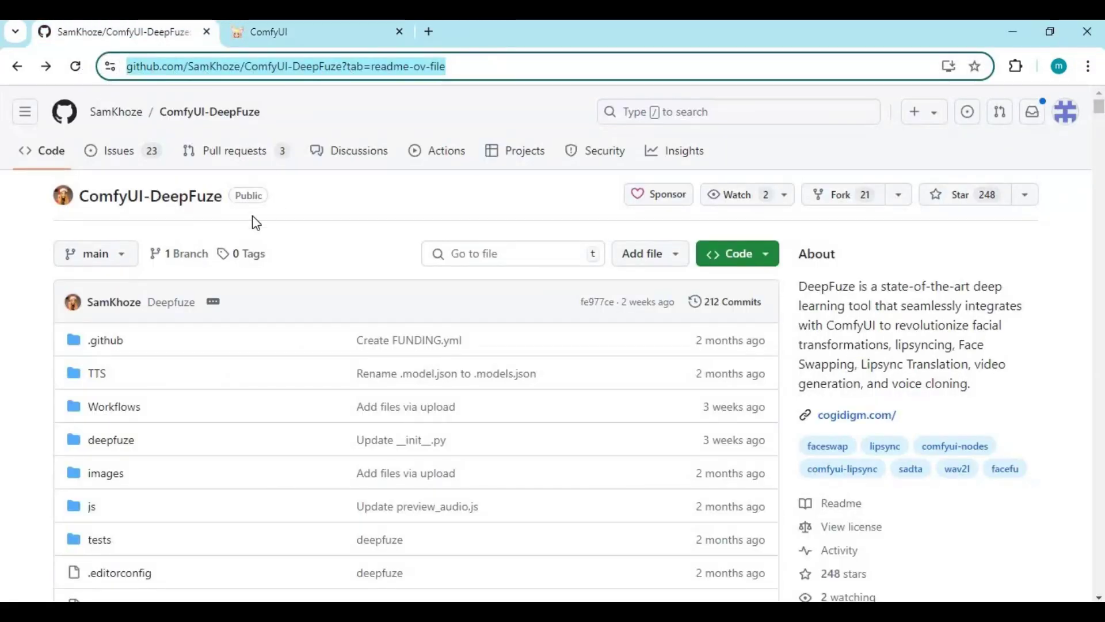
scroll(364, 229, "down", 3)
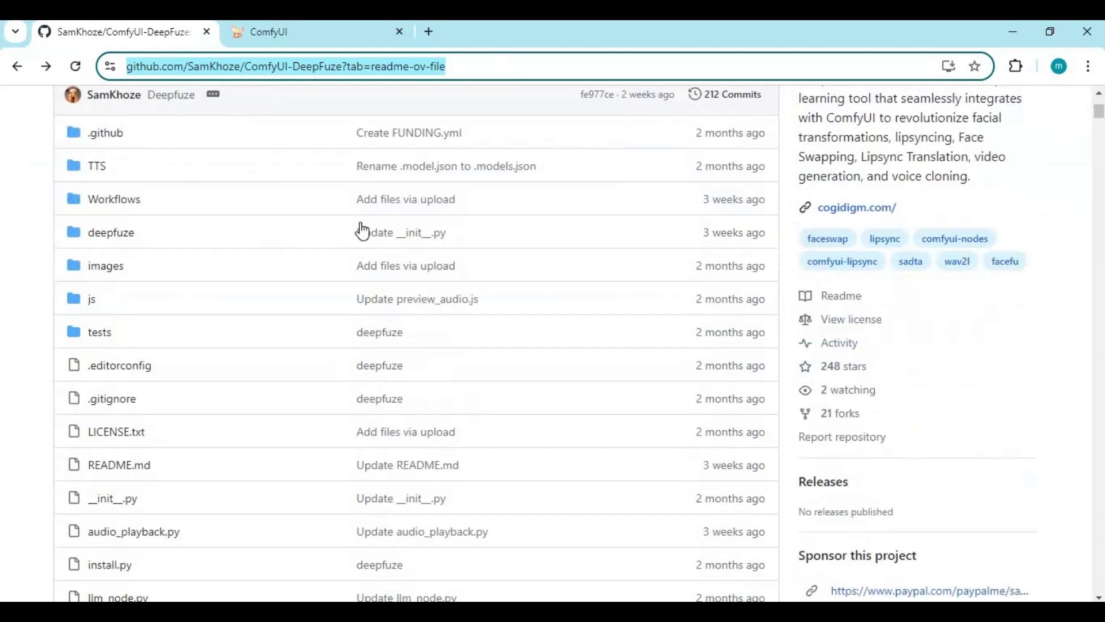
scroll(362, 229, "down", 3)
scroll(359, 226, "down", 4)
scroll(360, 226, "down", 2)
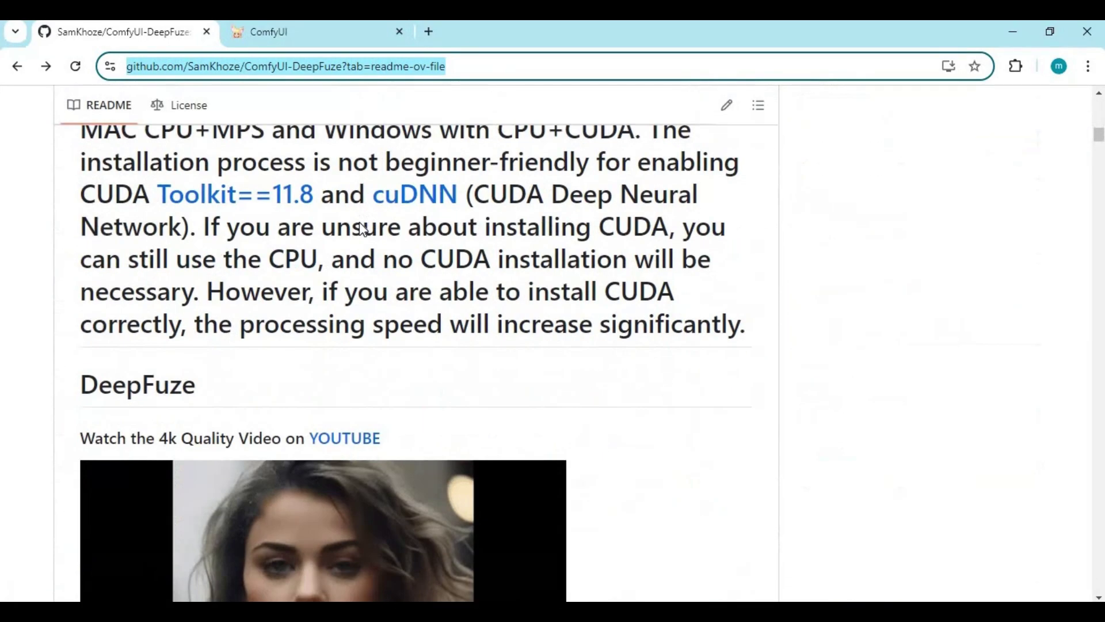
scroll(359, 226, "down", 3)
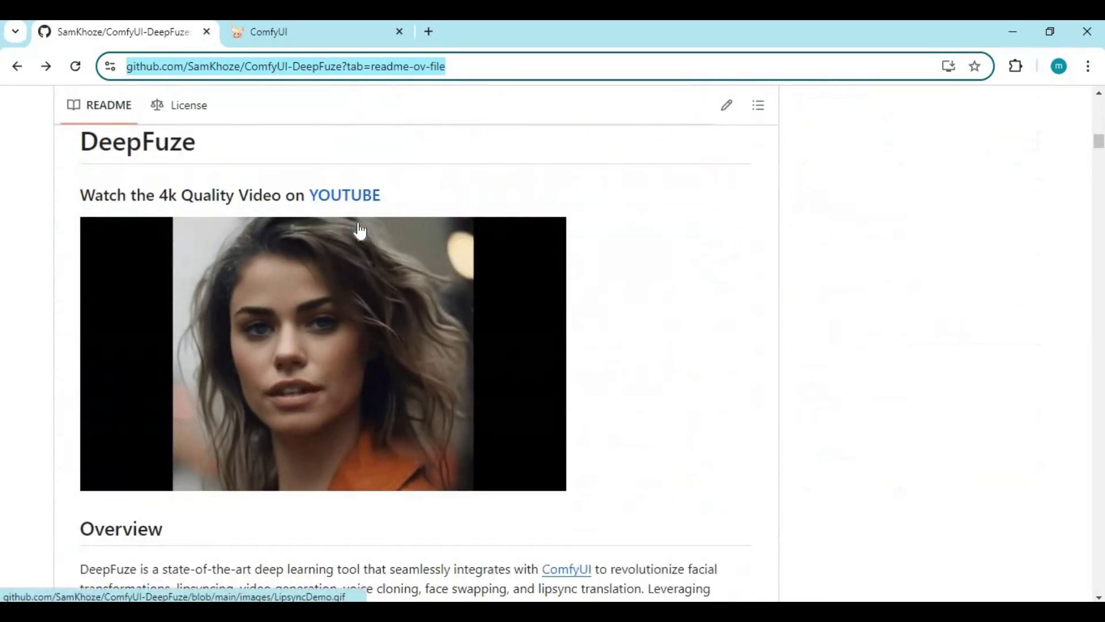
scroll(359, 230, "down", 1)
scroll(359, 229, "down", 5)
scroll(359, 230, "down", 3)
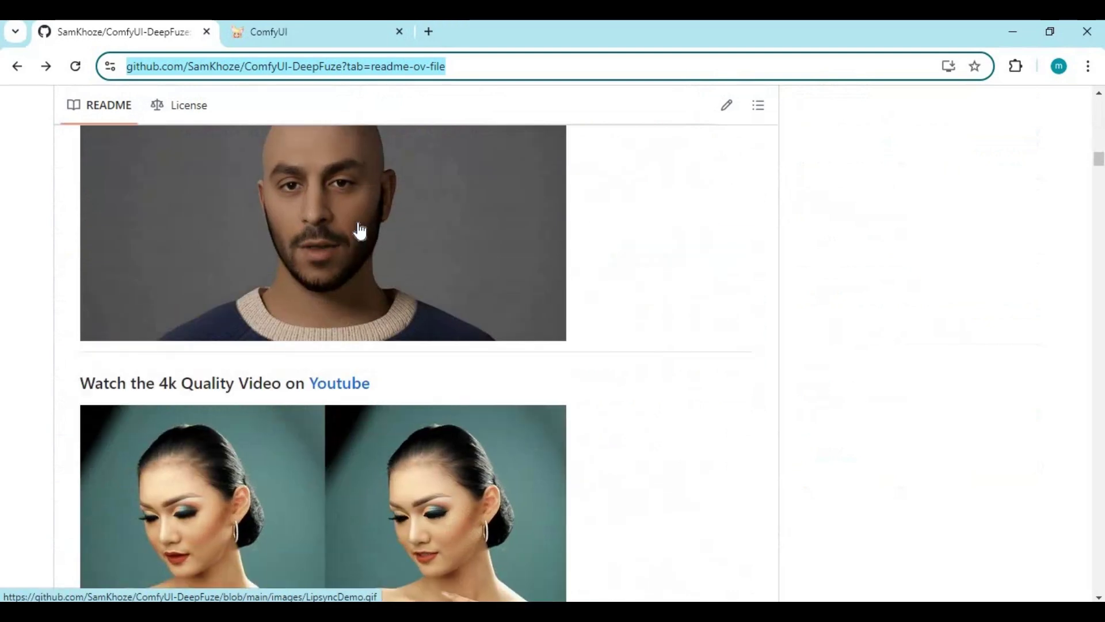
scroll(360, 230, "down", 2)
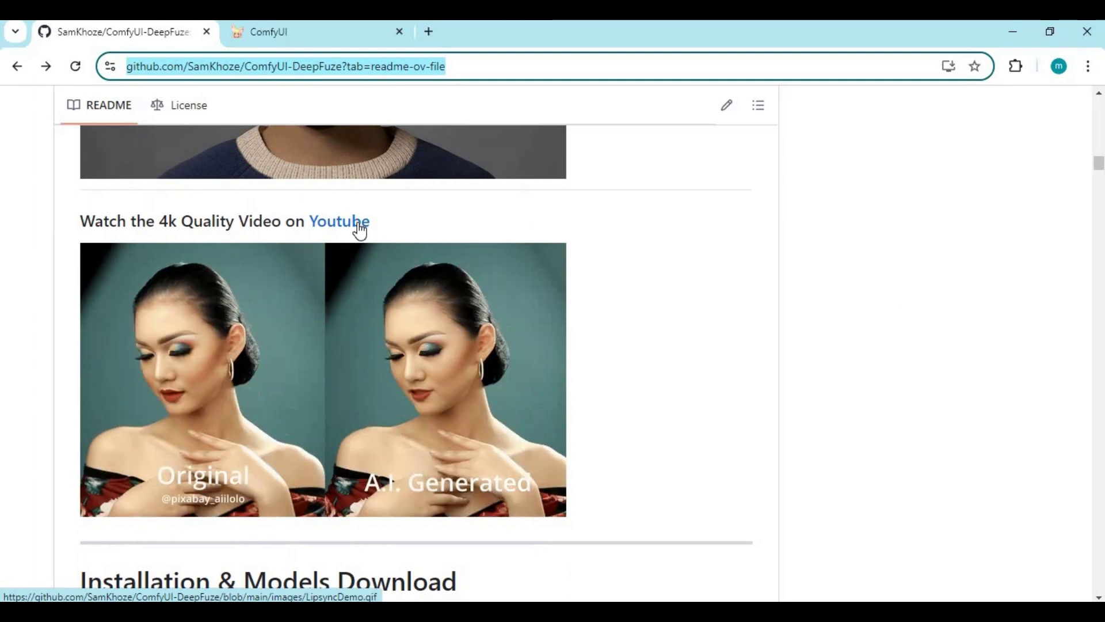
scroll(359, 229, "down", 4)
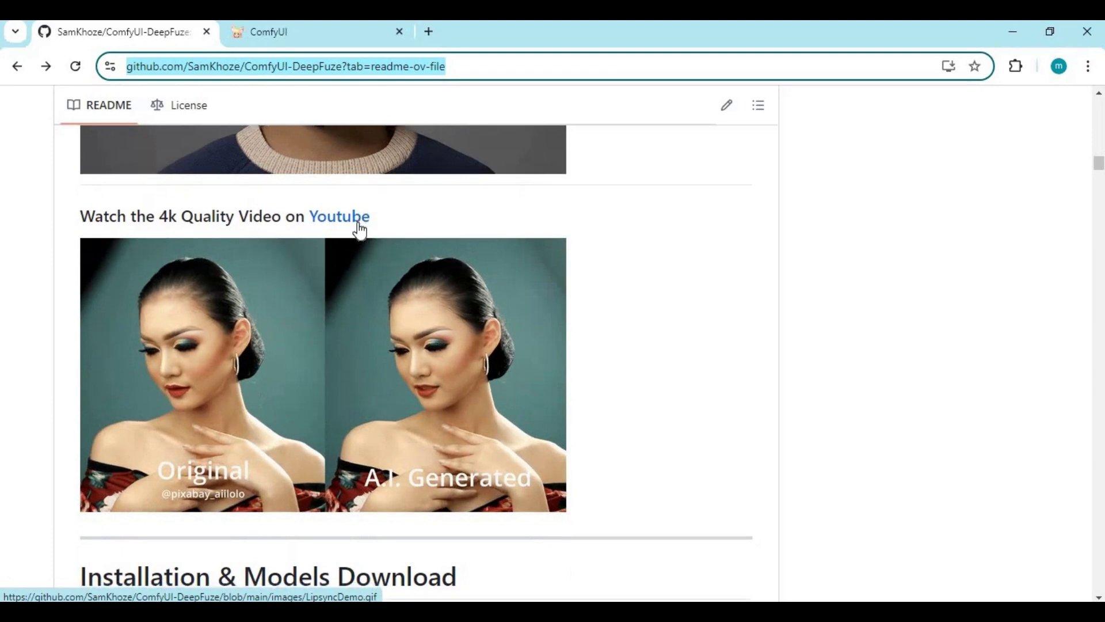
scroll(359, 229, "down", 2)
scroll(359, 228, "down", 1)
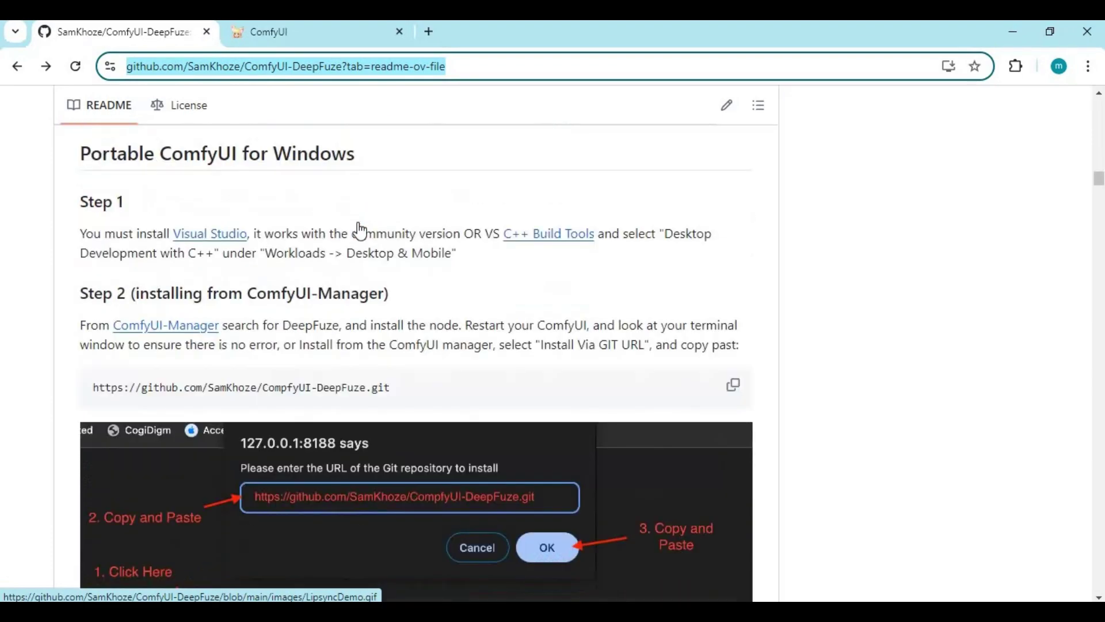
scroll(360, 229, "down", 4)
scroll(360, 228, "down", 1)
scroll(359, 229, "down", 1)
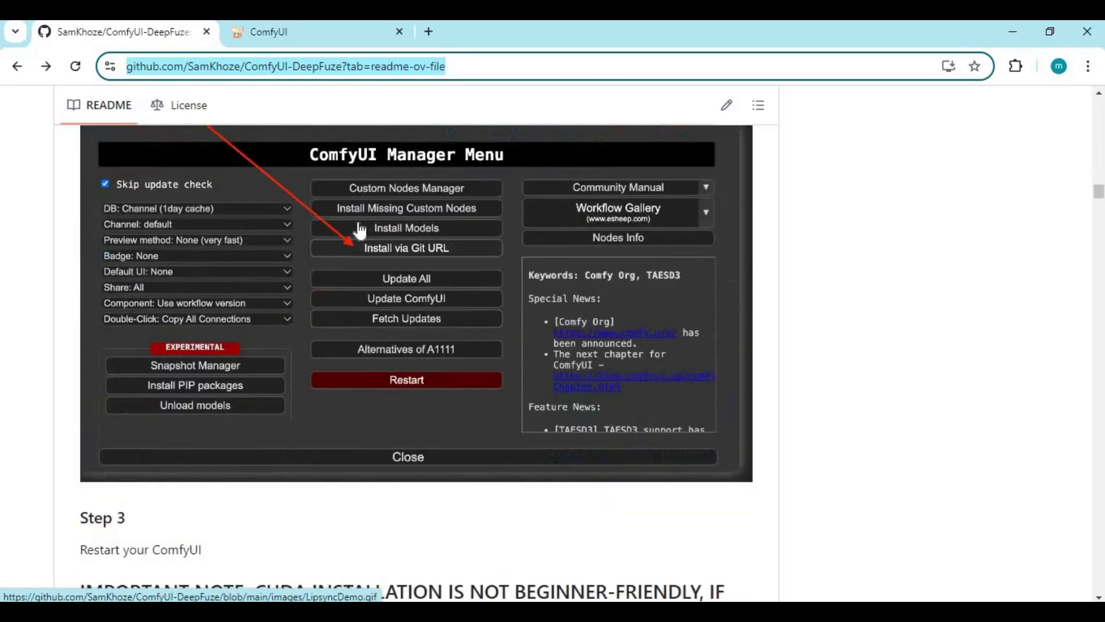
scroll(359, 229, "down", 3)
scroll(359, 229, "down", 2)
scroll(359, 229, "down", 2)
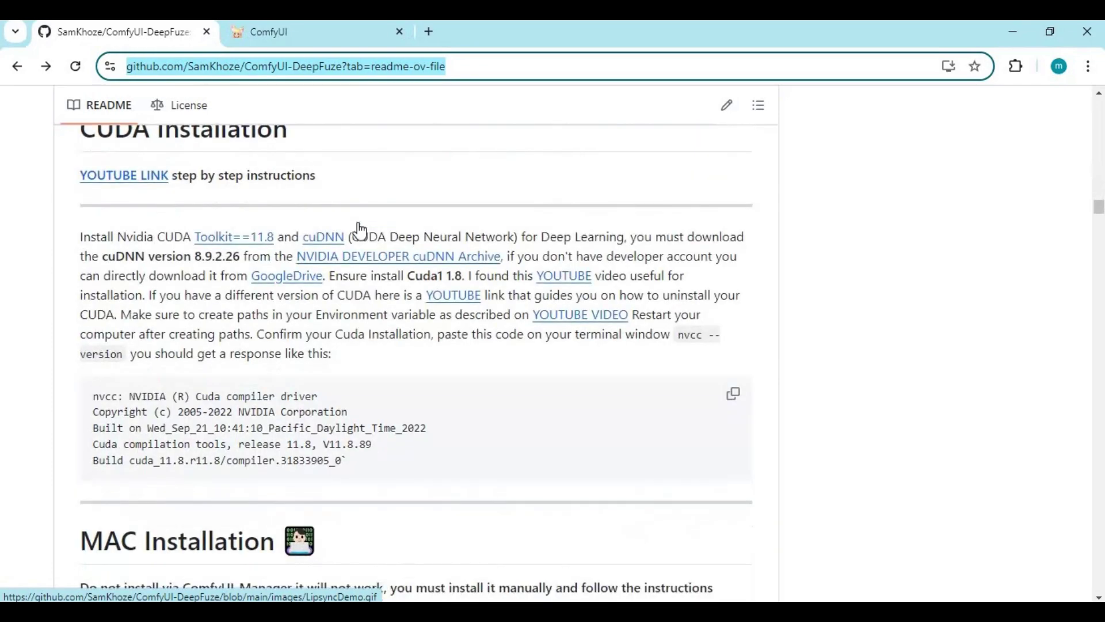
scroll(360, 228, "down", 4)
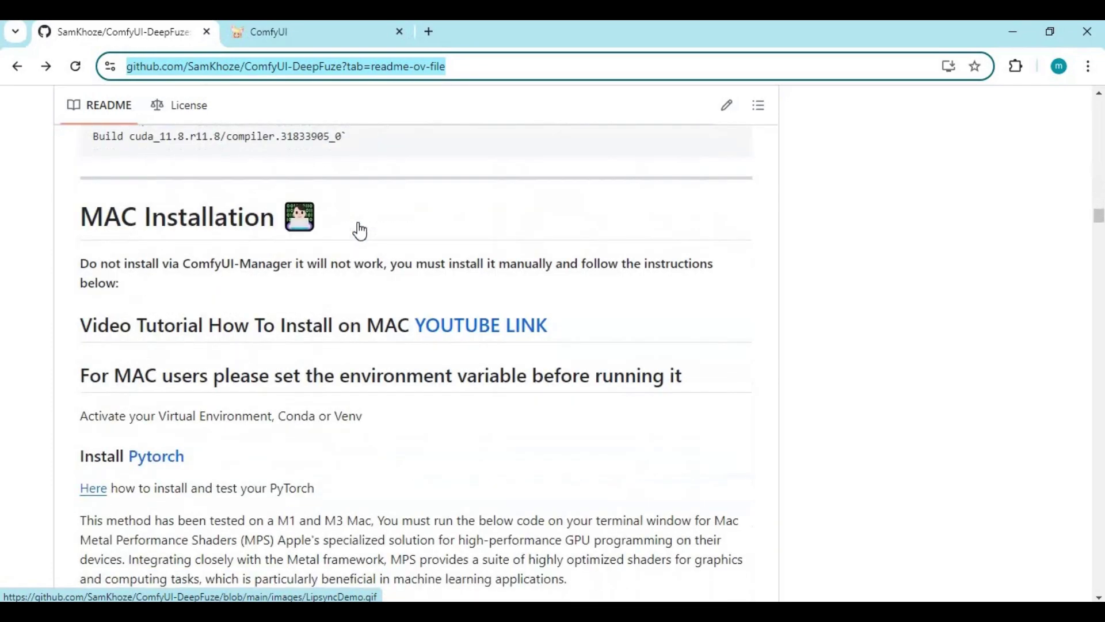
scroll(361, 229, "up", 1)
scroll(360, 229, "up", 3)
scroll(360, 229, "up", 1)
scroll(360, 228, "up", 5)
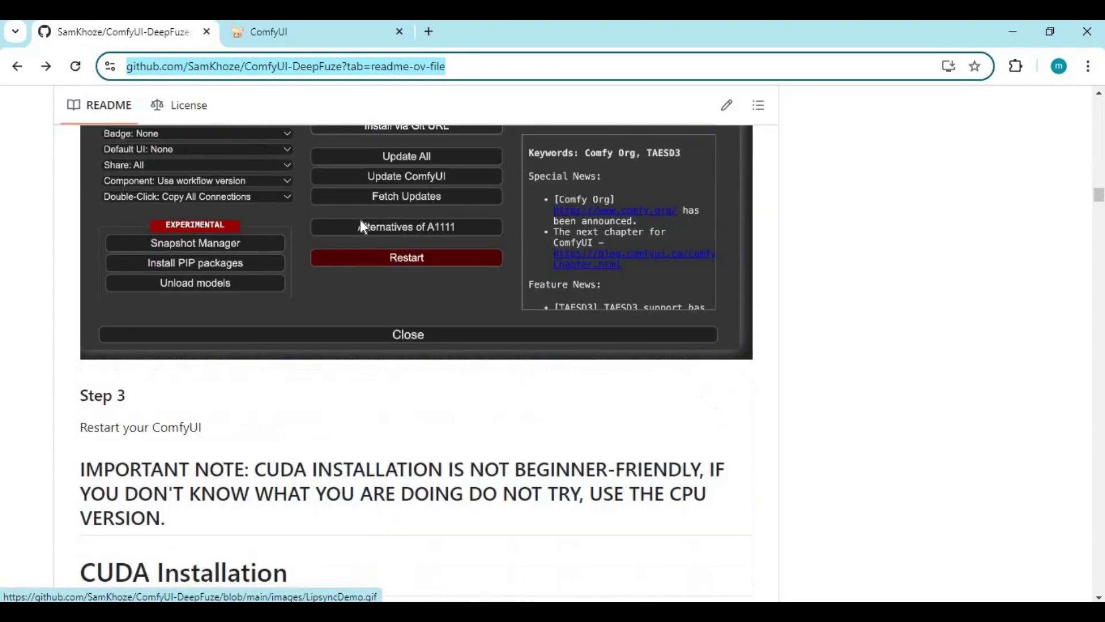
scroll(360, 227, "up", 4)
scroll(360, 226, "up", 1)
scroll(360, 226, "up", 6)
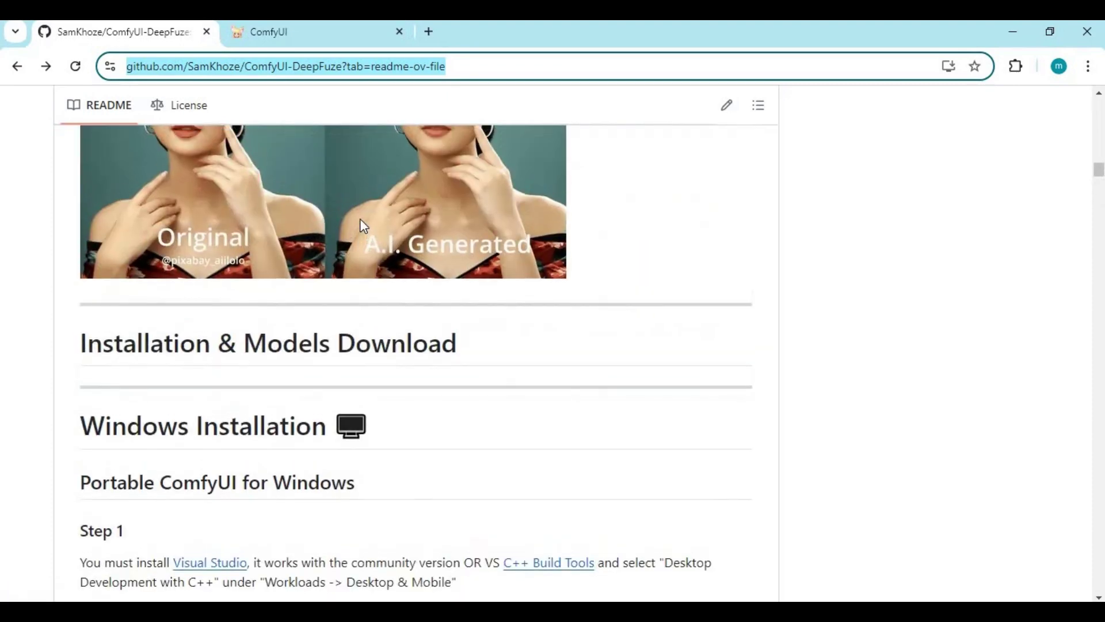
scroll(361, 226, "up", 6)
scroll(360, 226, "up", 5)
scroll(361, 226, "up", 1)
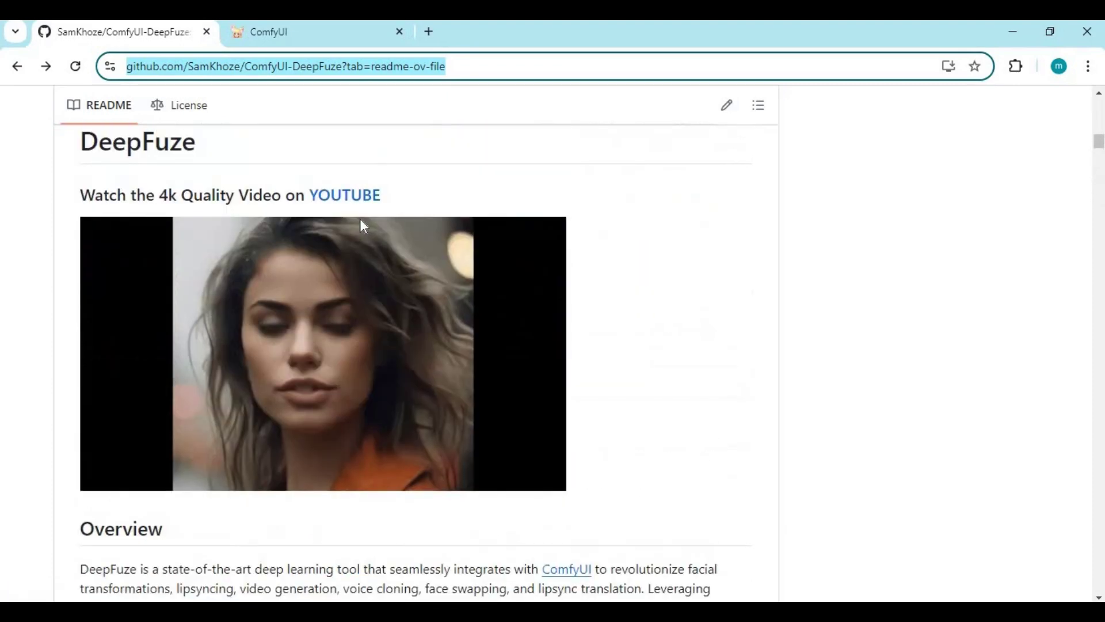
scroll(360, 227, "up", 2)
scroll(360, 227, "up", 5)
scroll(360, 226, "up", 1)
scroll(361, 227, "up", 5)
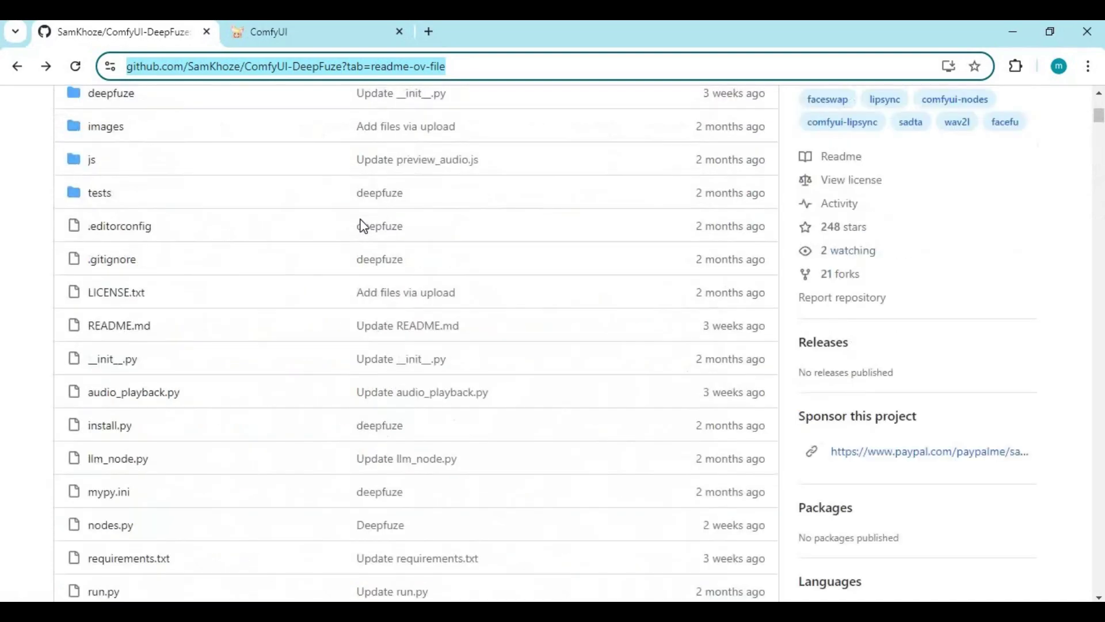
scroll(360, 227, "up", 3)
scroll(360, 226, "up", 1)
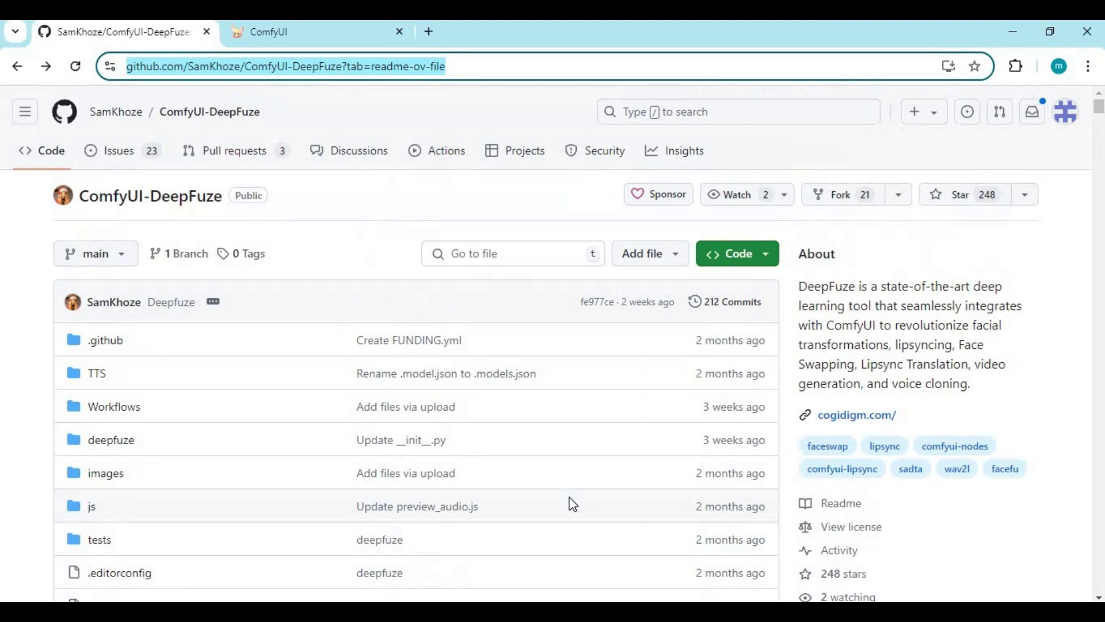
left_click(442, 543)
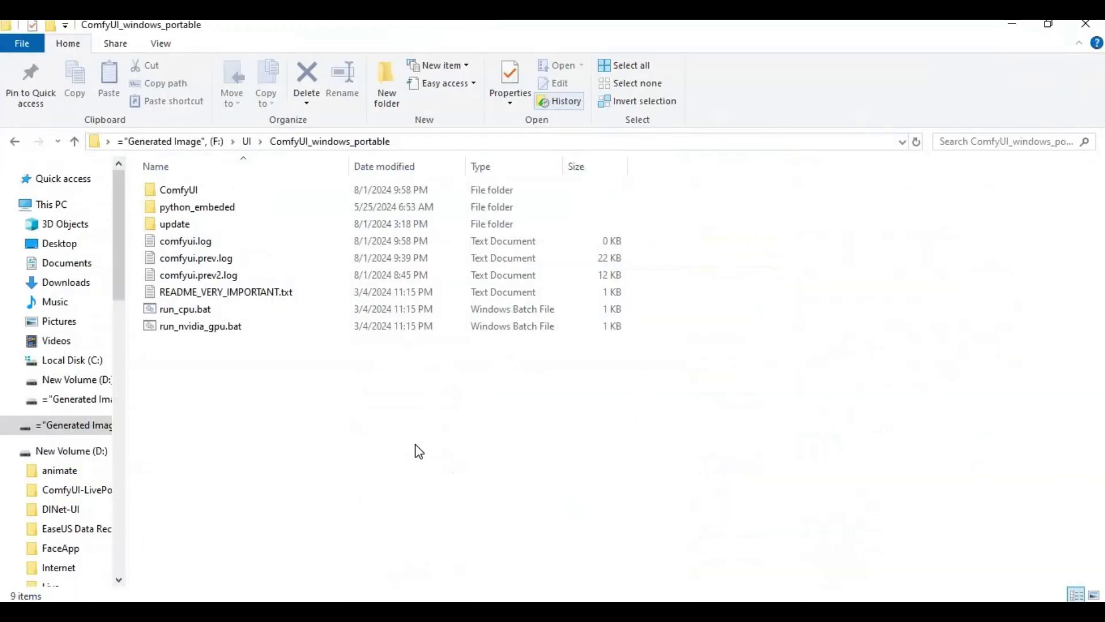
- Open a Command Prompt in ComfyUI's custom_nodes folder with cmd in the address bar
double_click(170, 189)
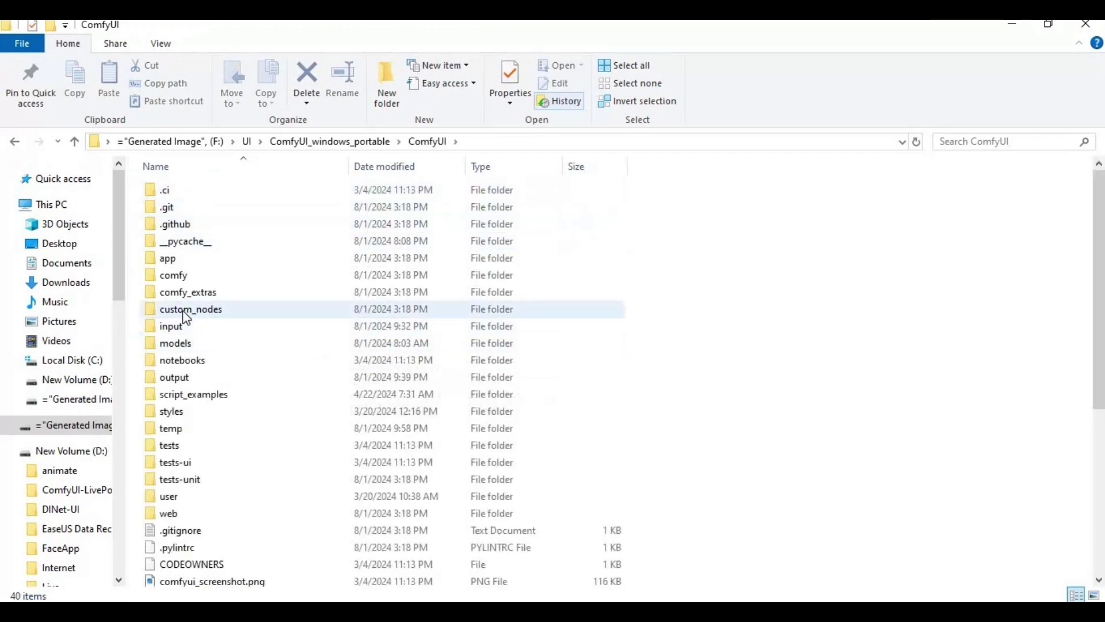
double_click(187, 313)
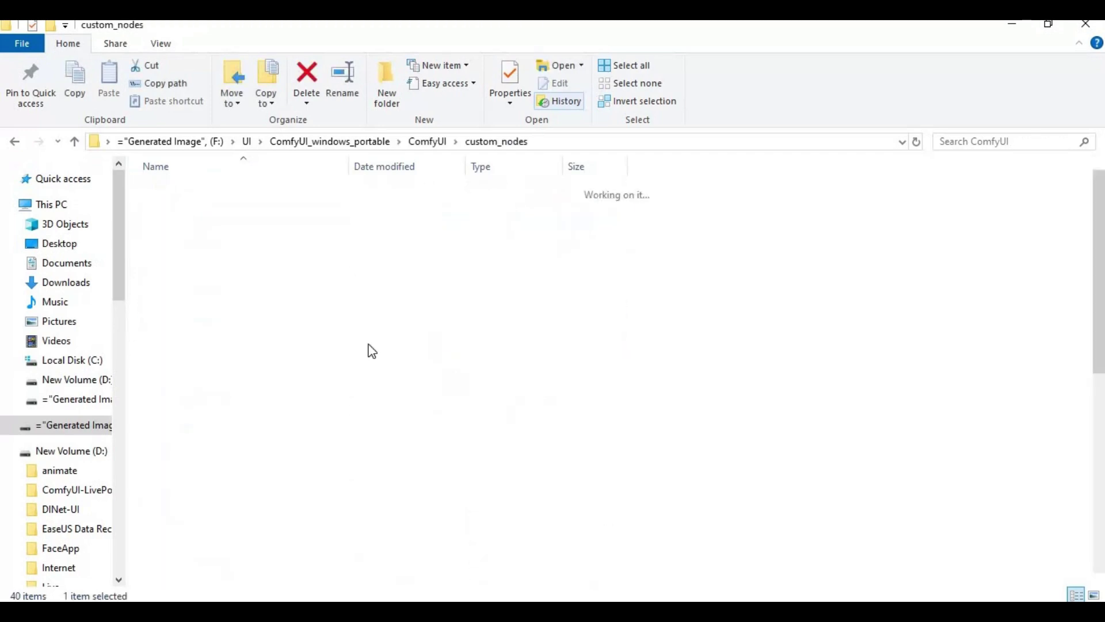
left_click(574, 144)
type("c")
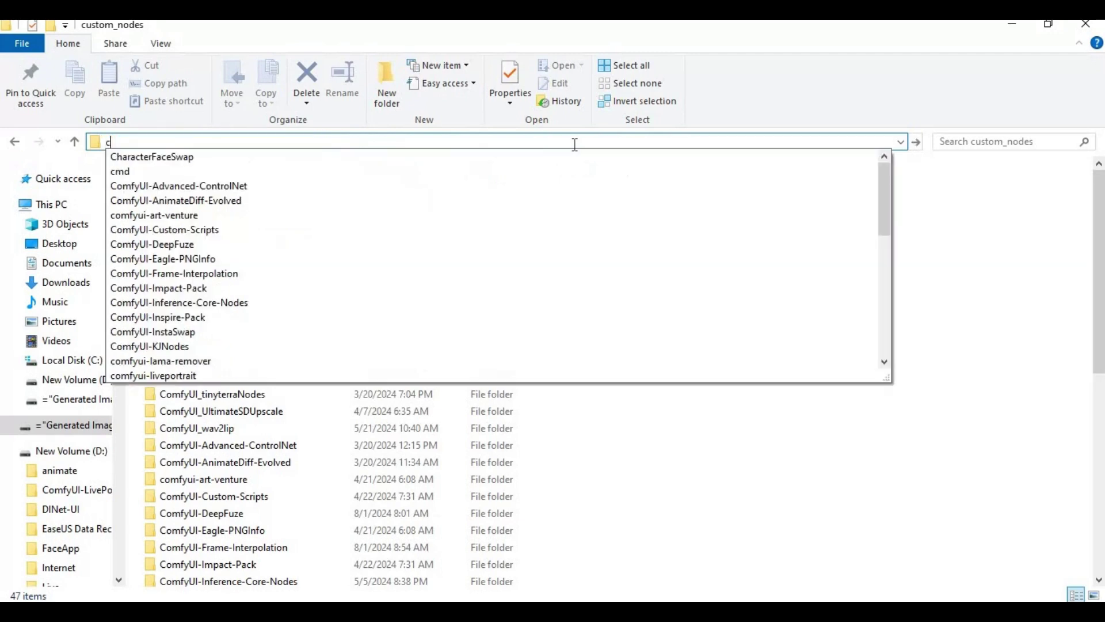
type("md")
key("Return")
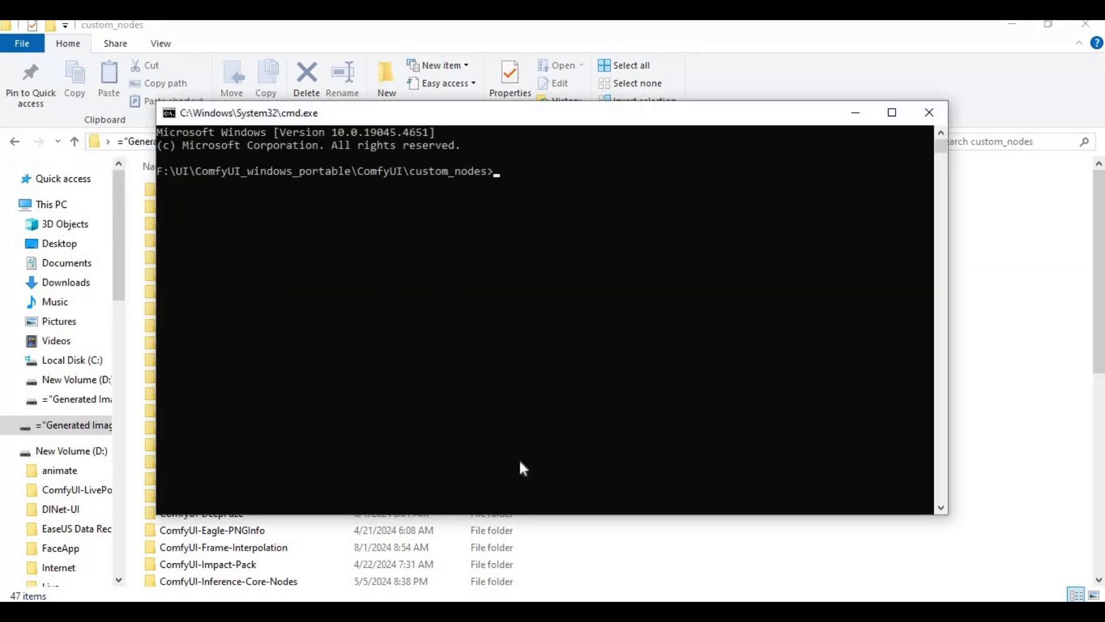
left_click(571, 539)
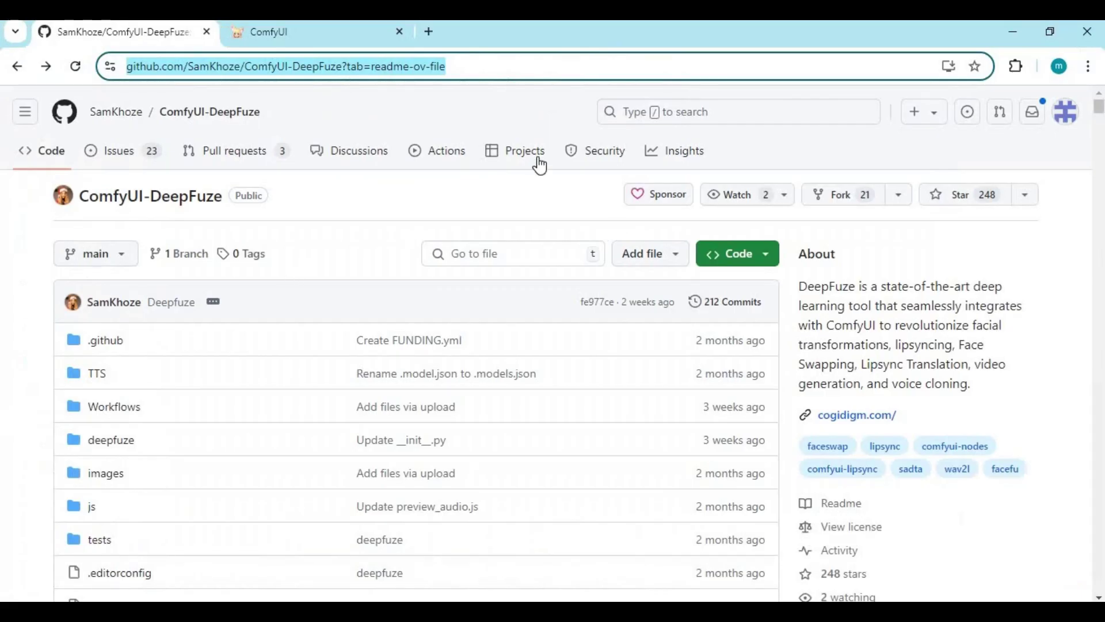
- Copy the ComfyUI-DeepFuze HTTPS clone URL and return to the custom_nodes command prompt
left_click(736, 253)
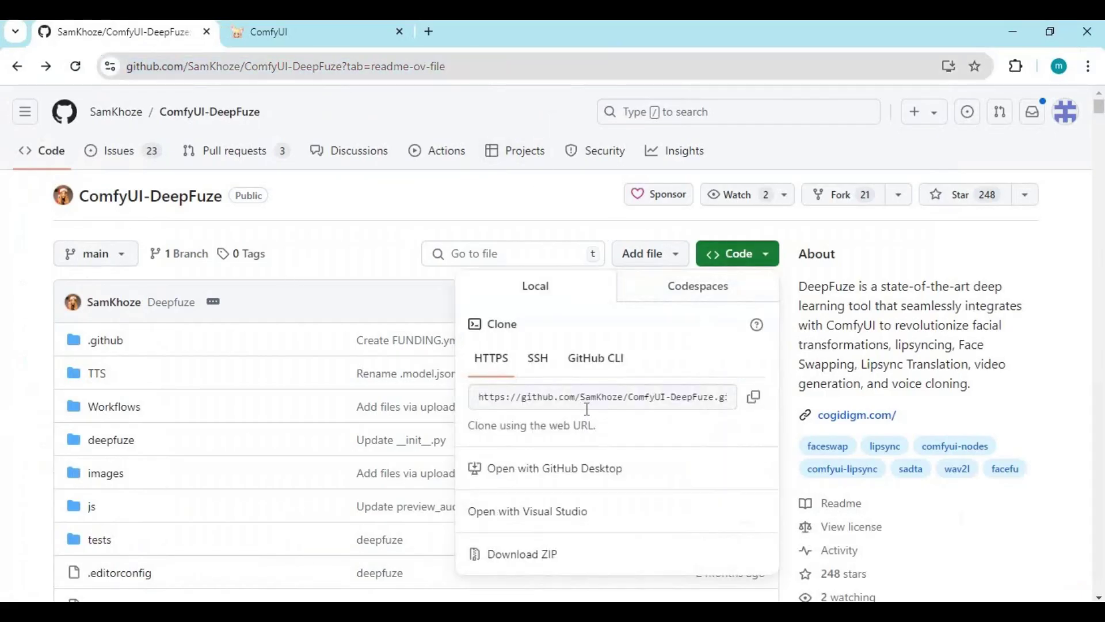
left_click(753, 397)
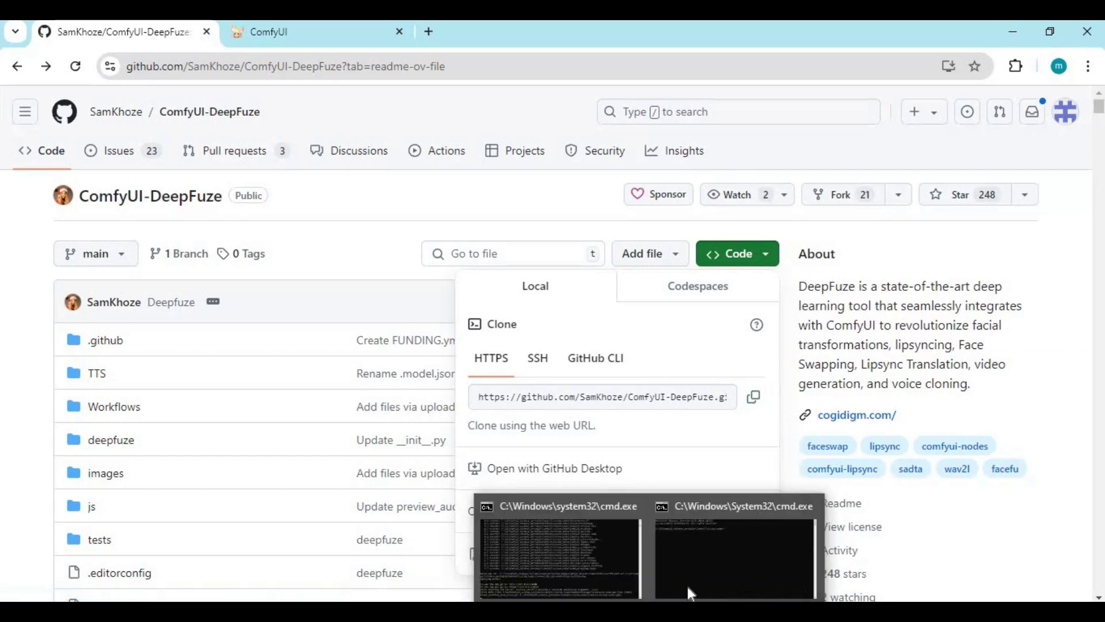
left_click(688, 586)
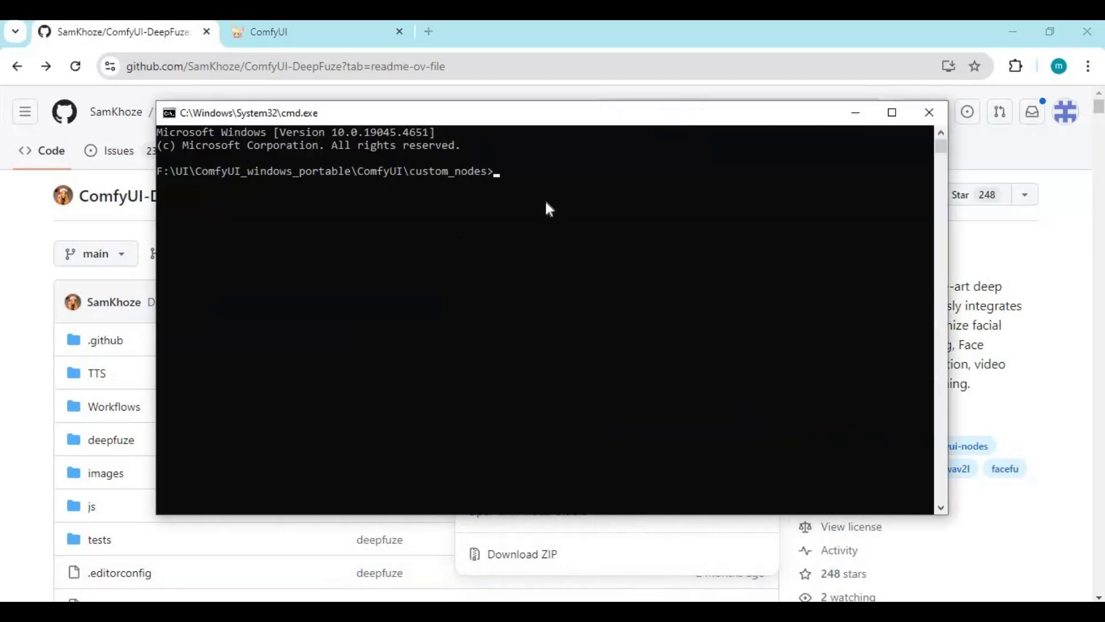
type("git c")
type("lone")
- Run git clone with the pasted ComfyUI-DeepFuze URL
key("ctrl+v")
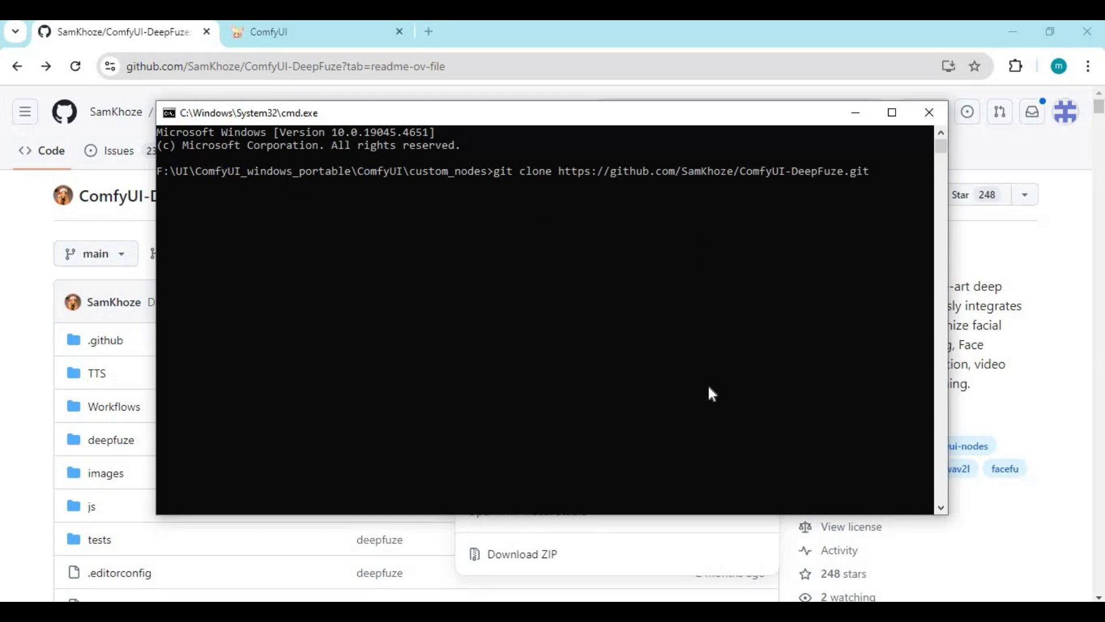
key("Return")
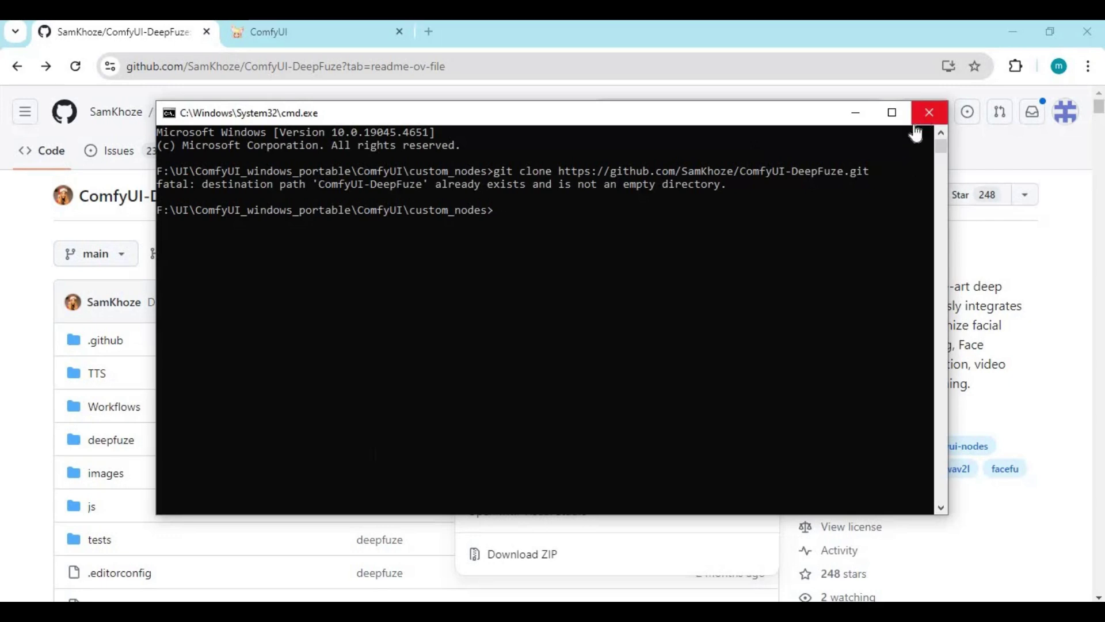
- Close the failed command prompt, check the ComfyUI server console, and return to the browser
left_click(928, 112)
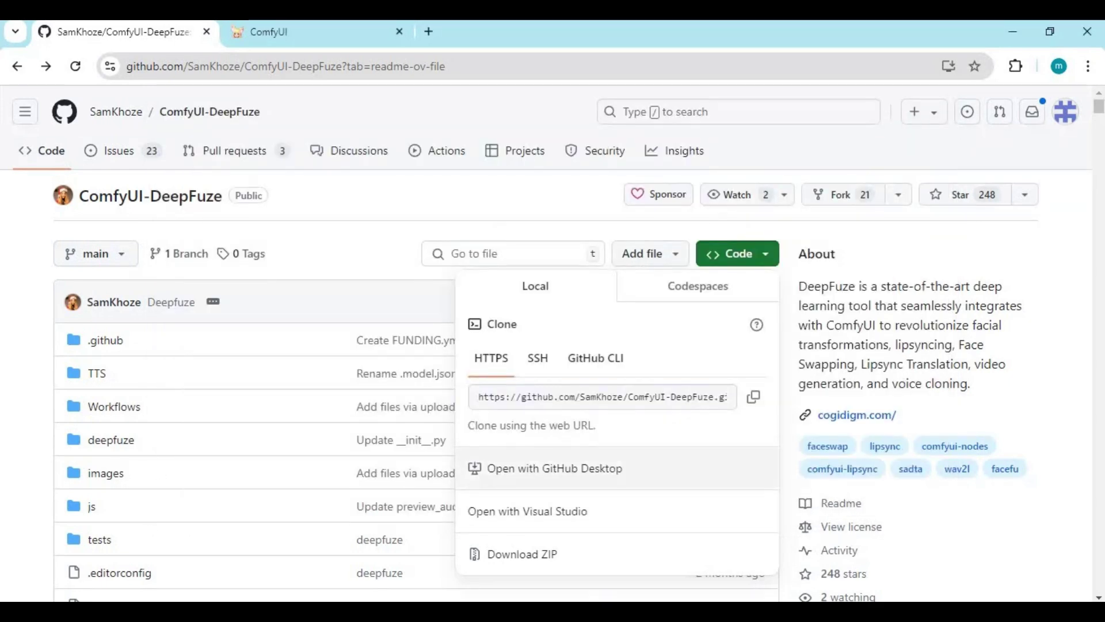
key("alt+Tab")
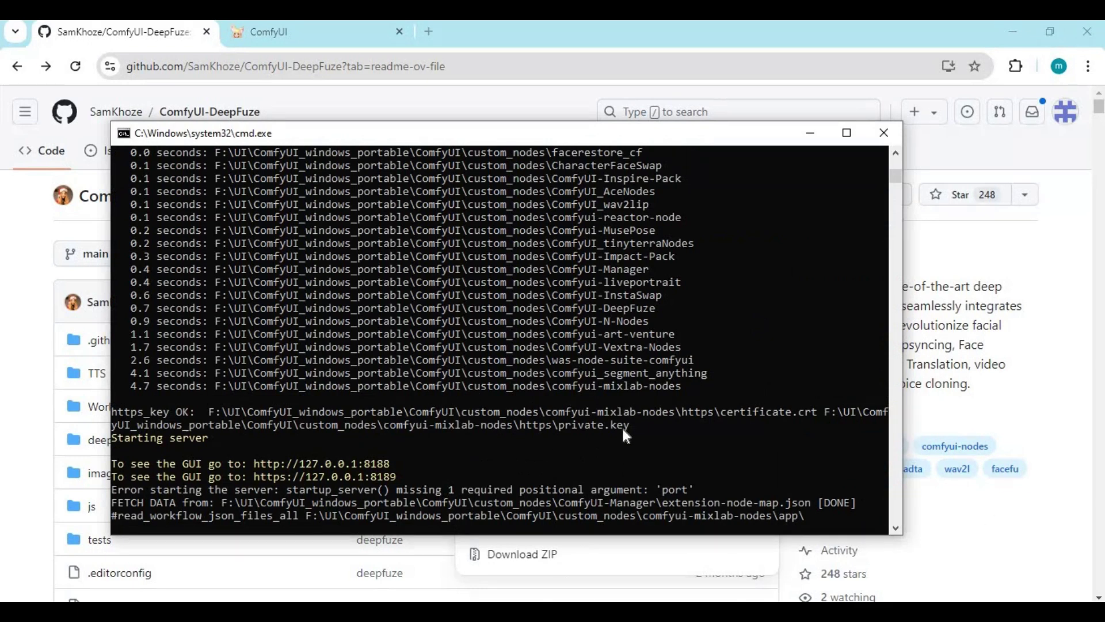
key("alt+Tab")
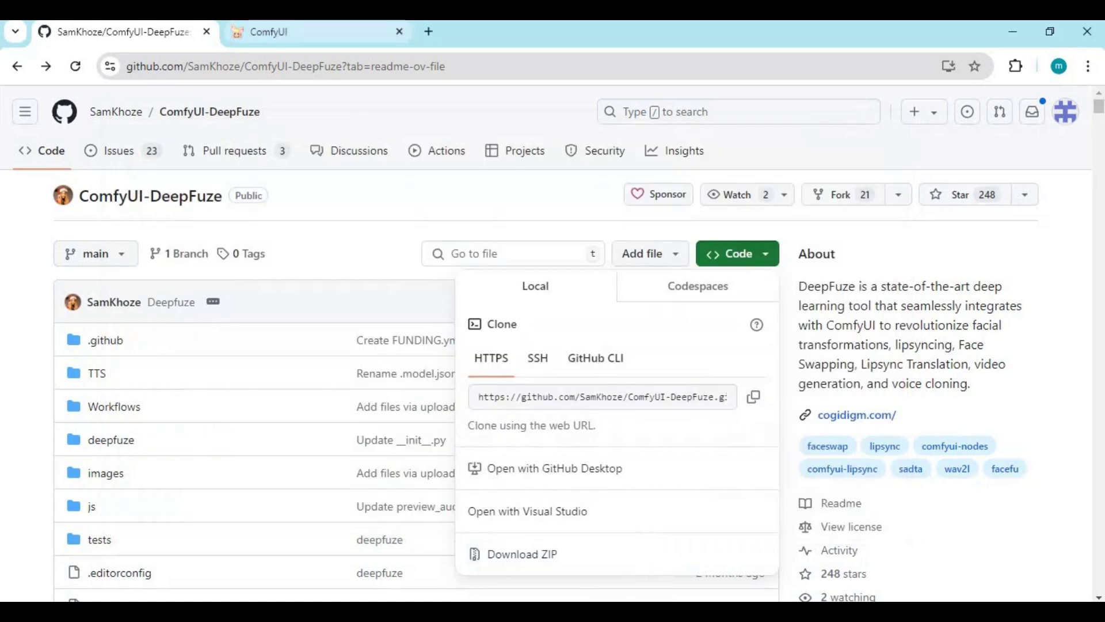
left_click(336, 41)
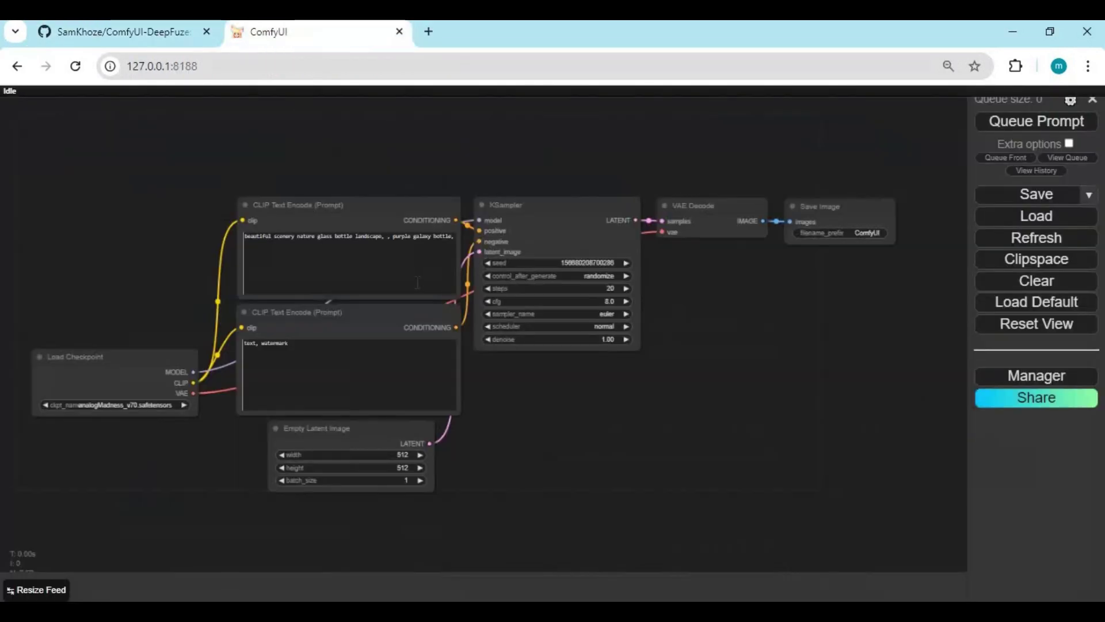
left_click(113, 27)
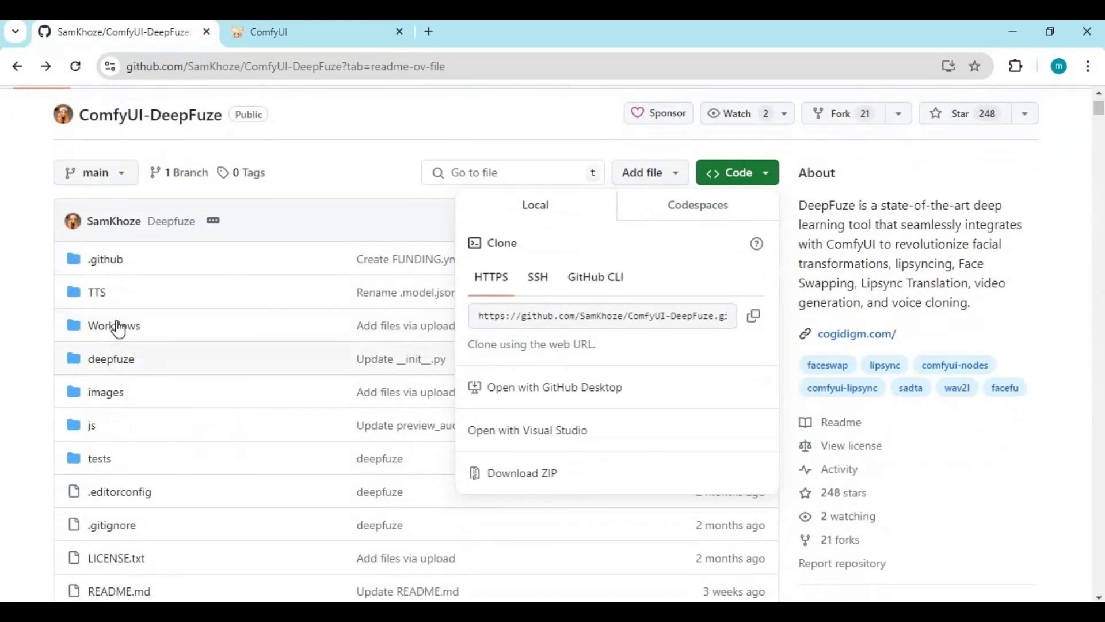
- Browse the repository's Workflows folder with its four JSON files, then return to ComfyUI
left_click(98, 332)
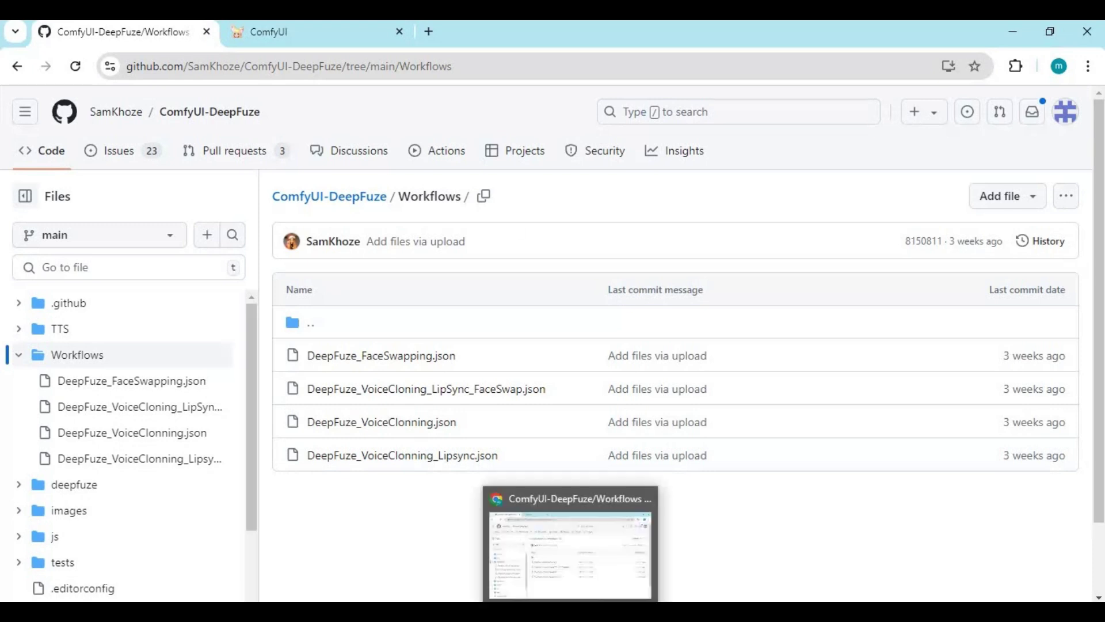
left_click(296, 29)
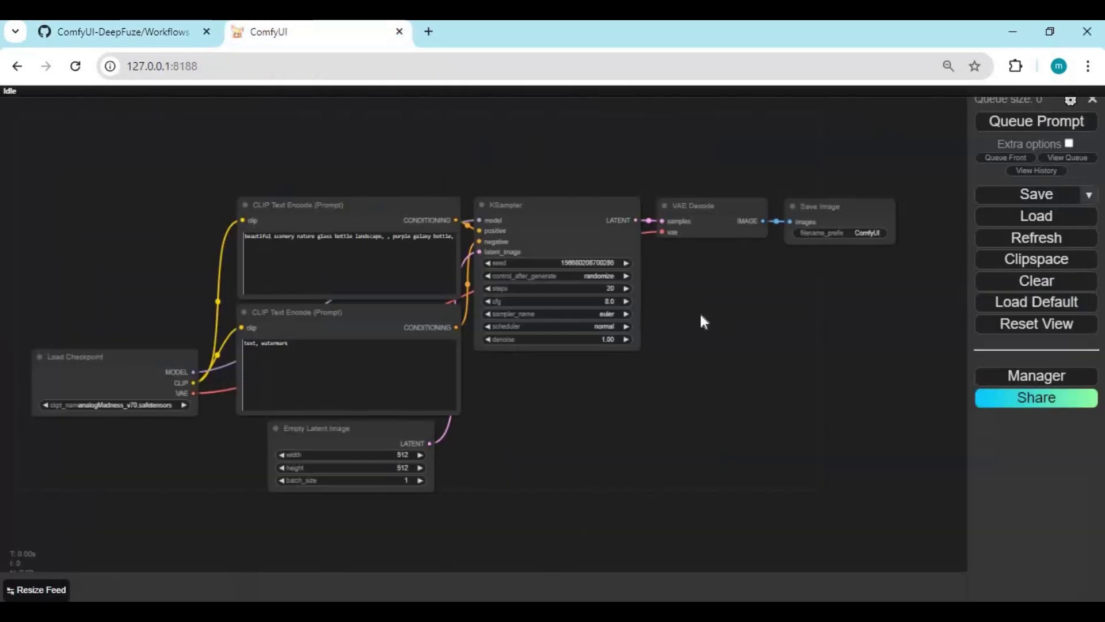
- Load the Faceswap.json workflow from the Downloads folder
left_click(1051, 214)
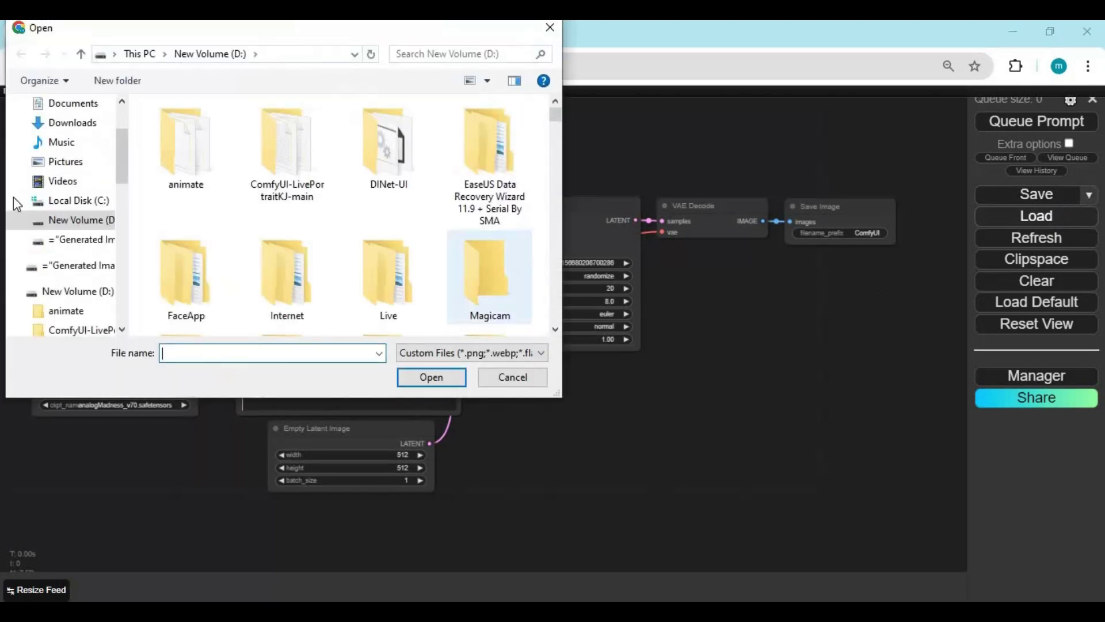
left_click(73, 123)
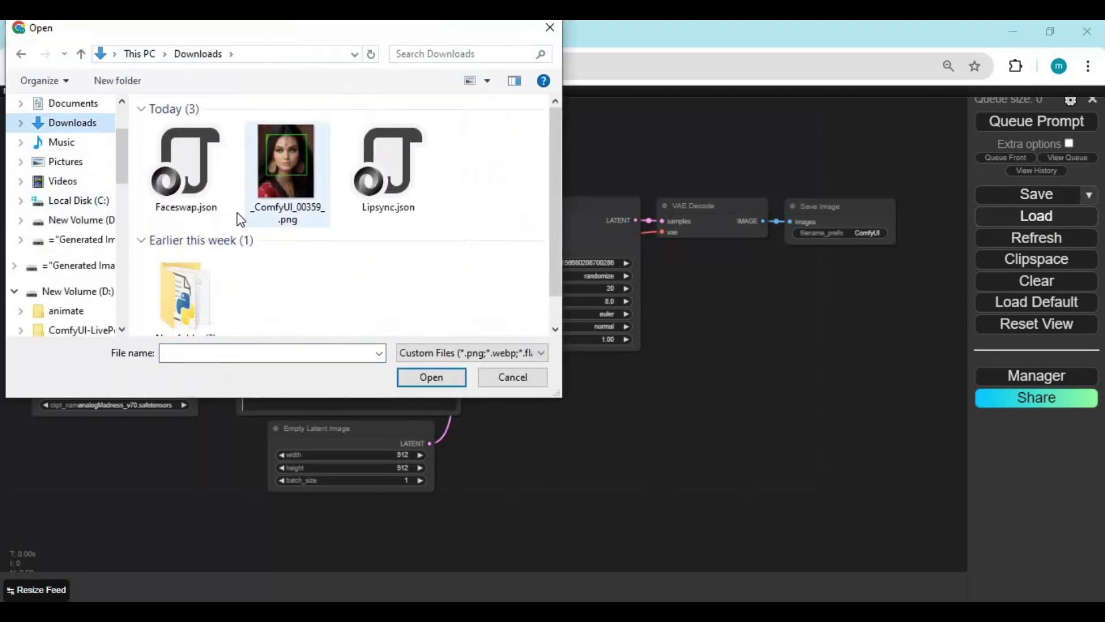
double_click(188, 182)
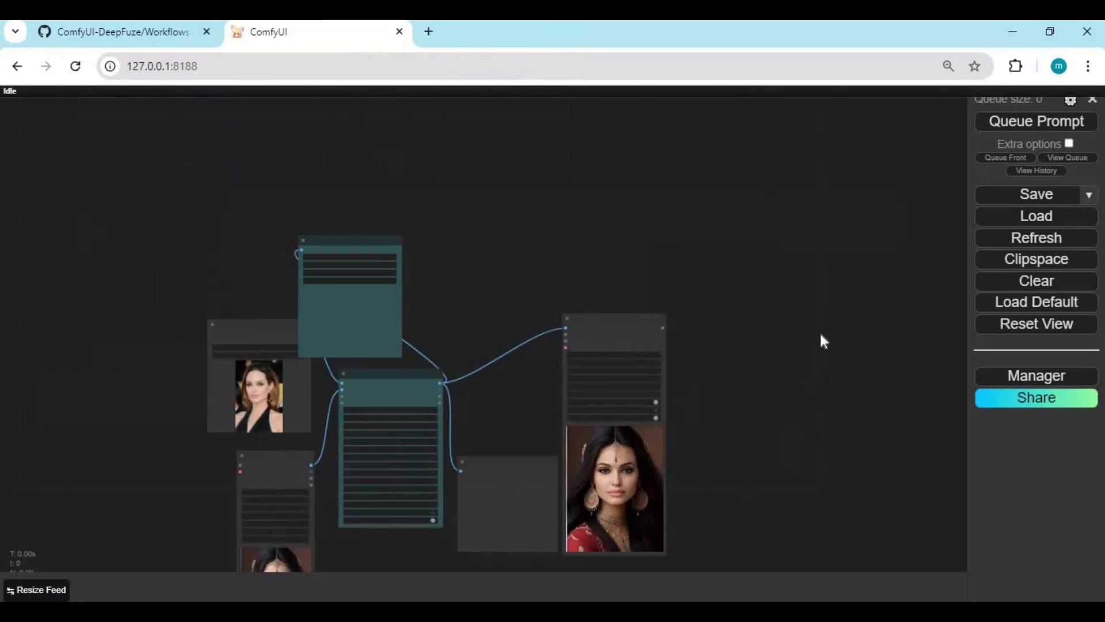
scroll(503, 348, "up", 3)
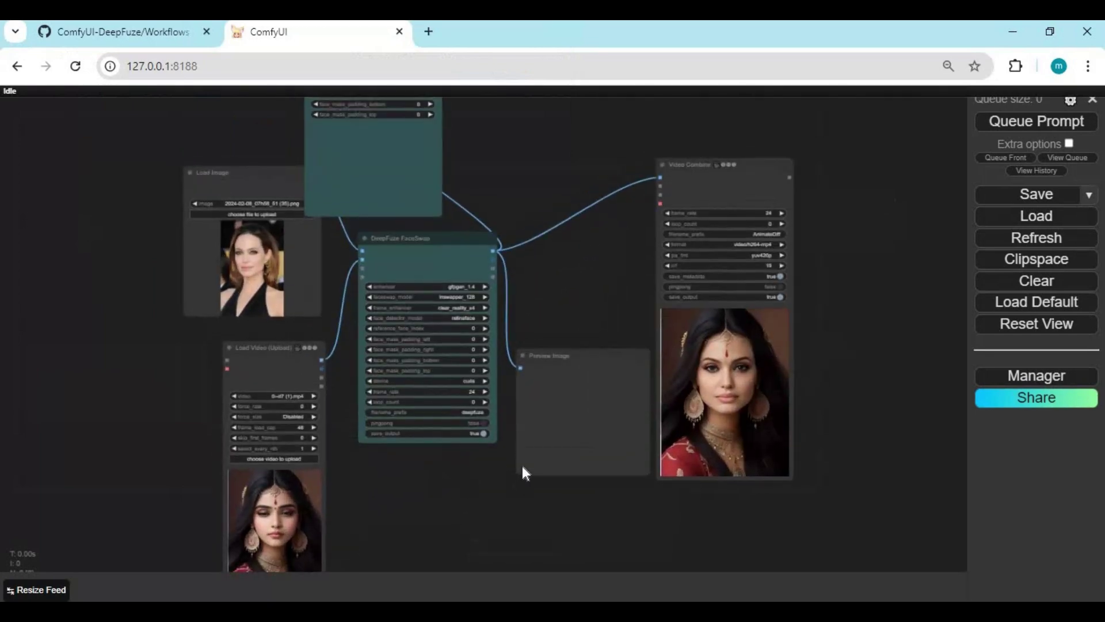
scroll(523, 472, "left", 3)
scroll(519, 436, "down", 2)
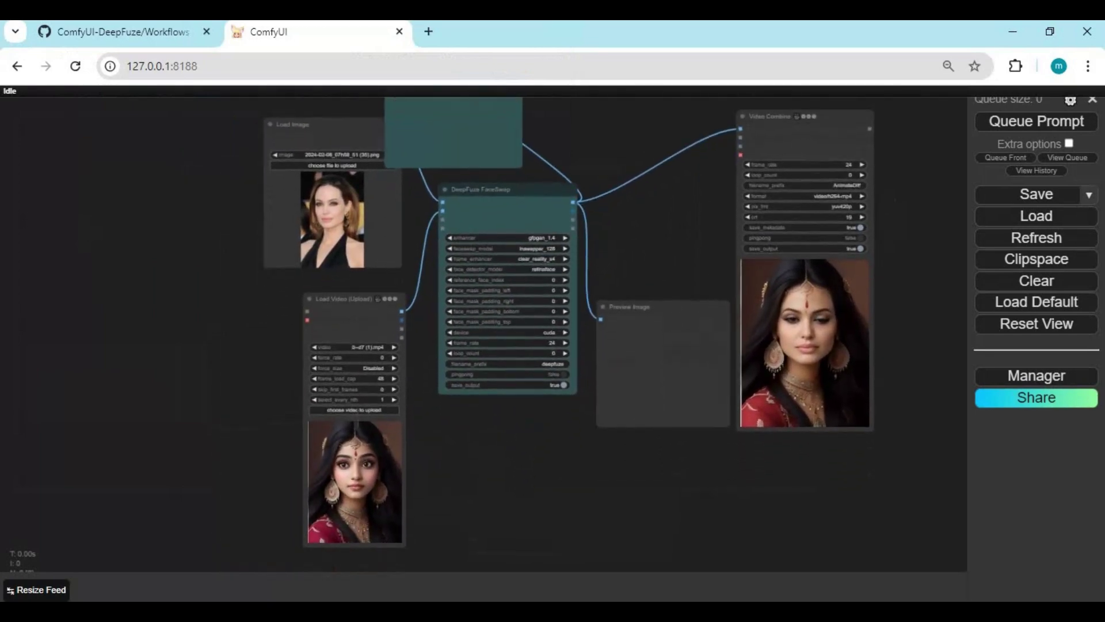
scroll(517, 426, "right", 1)
- Set the Load Video input to talk_tys_fix_face.mp4
left_click(361, 412)
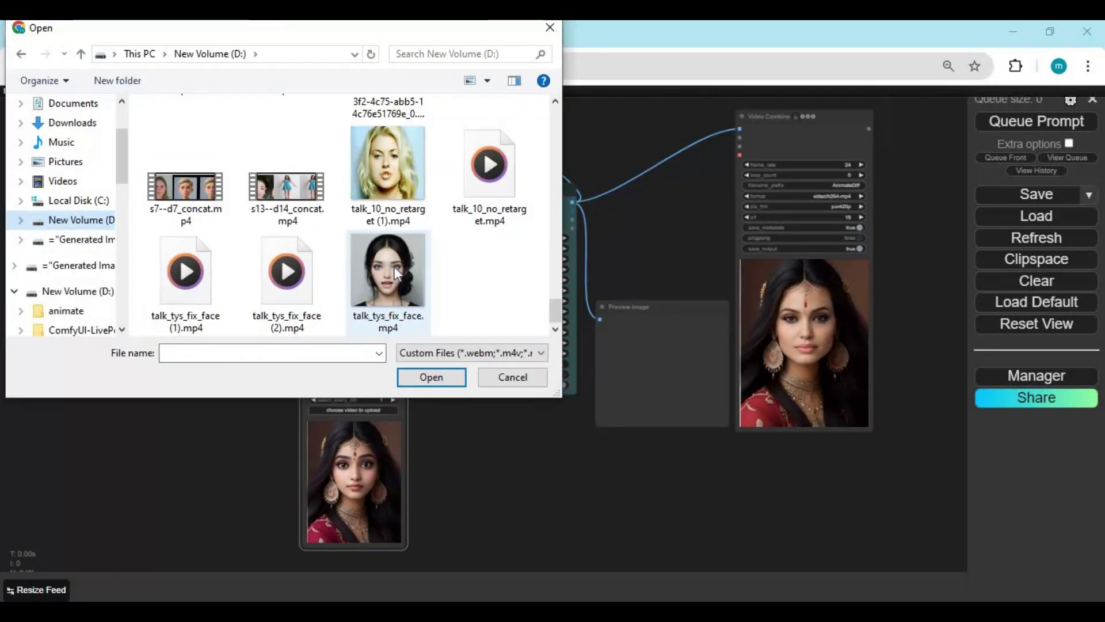
double_click(394, 266)
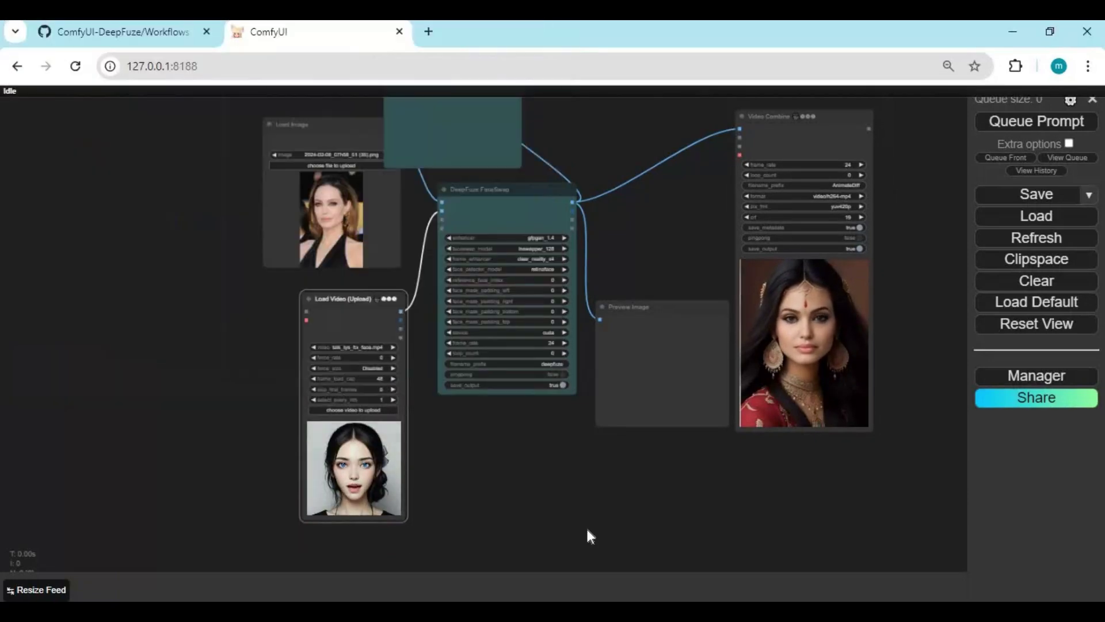
scroll(529, 468, "up", 3)
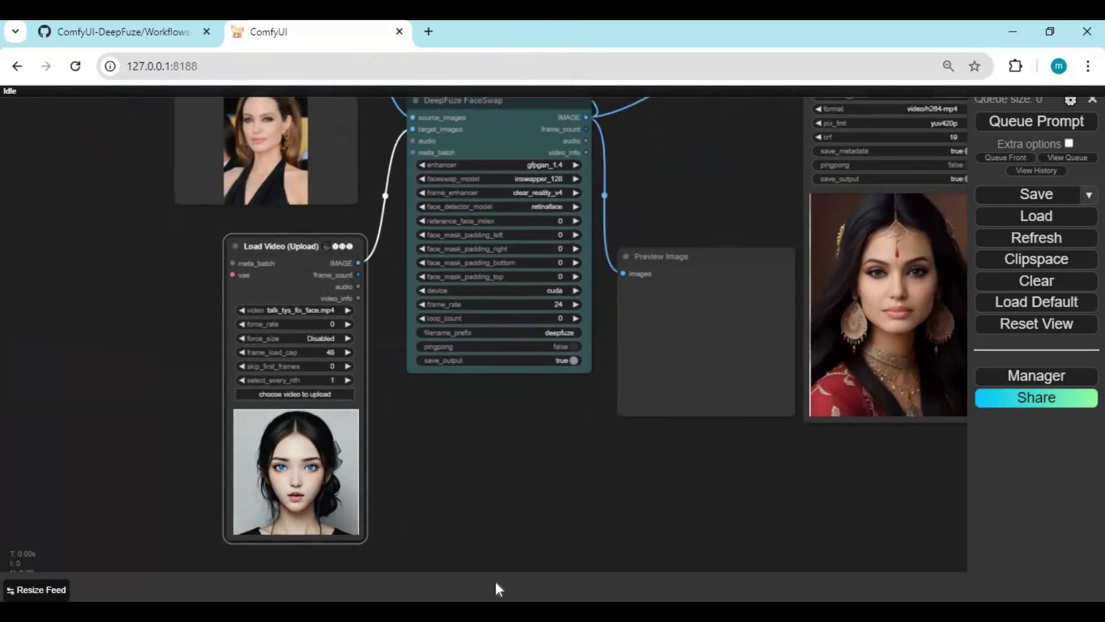
left_click_drag(497, 588, 474, 621)
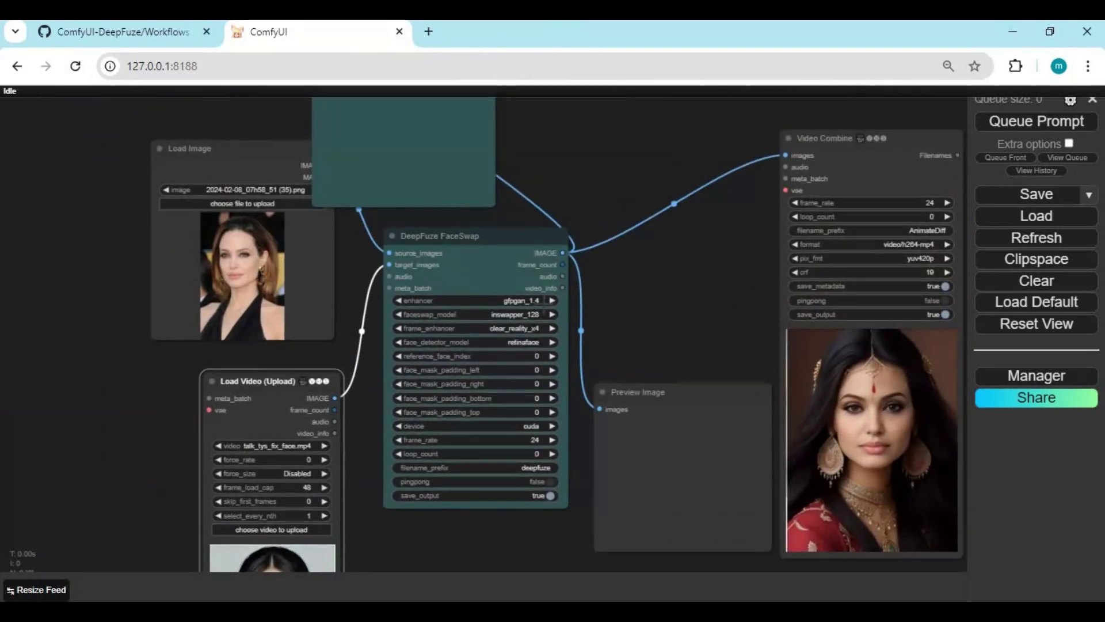
left_click(535, 302)
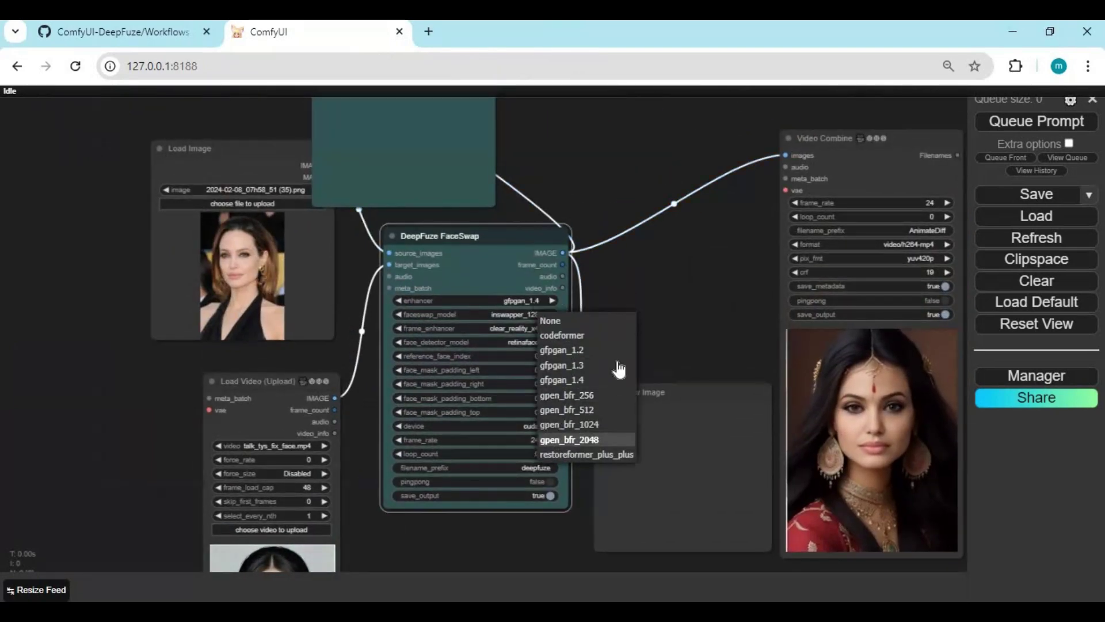
- Pick restoreformer_plus_plus enhancer, inswapper_128 swap model and clear_reality_x4 frame enhancer
left_click(586, 456)
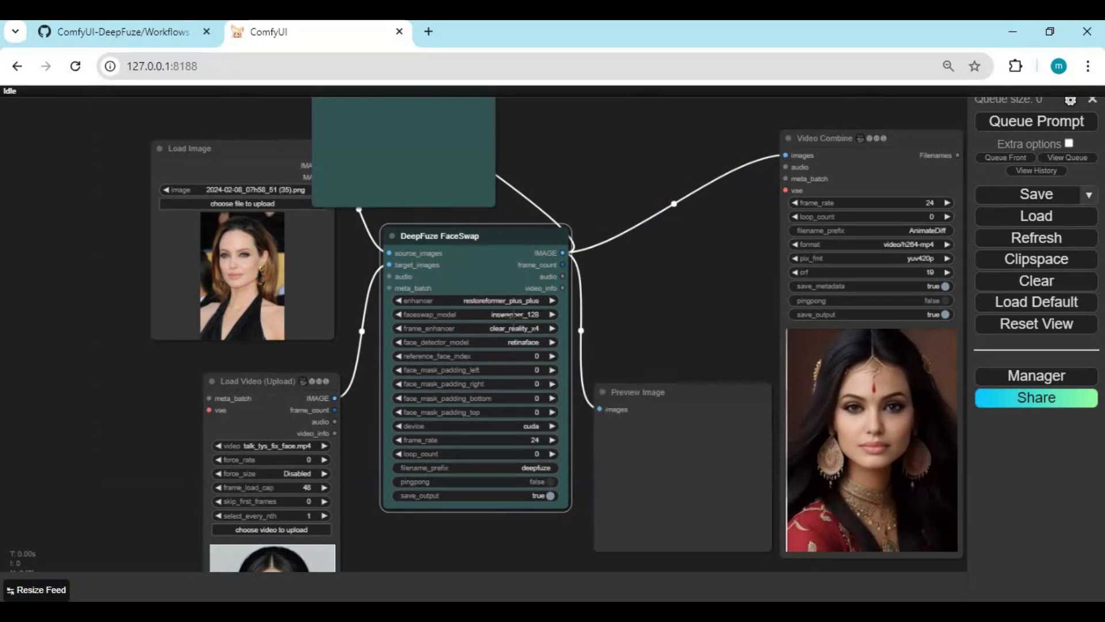
left_click(513, 315)
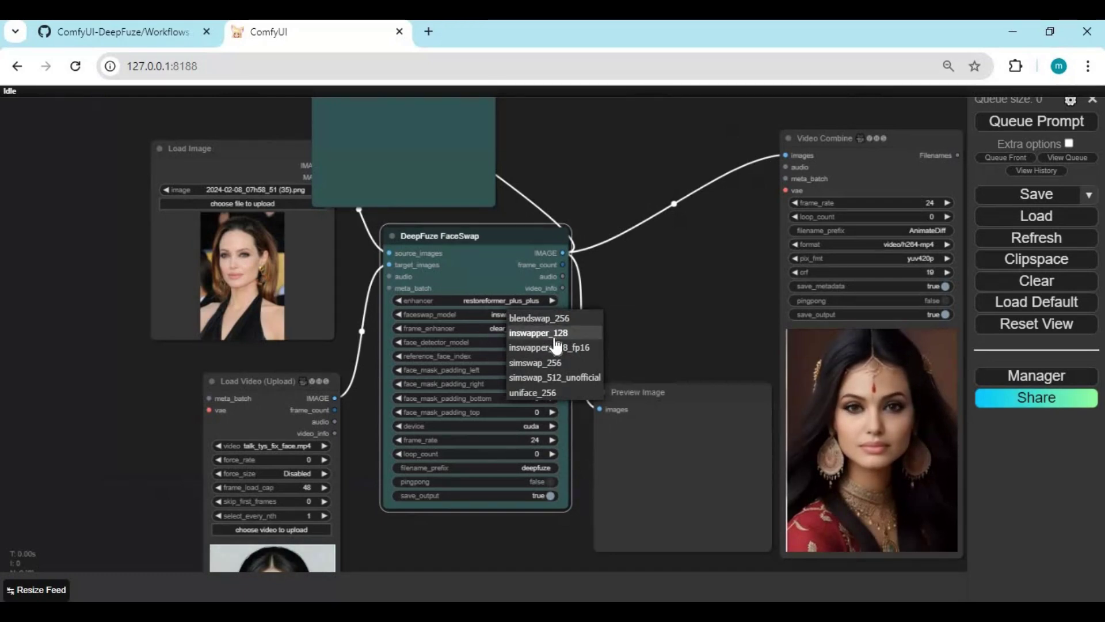
left_click(562, 332)
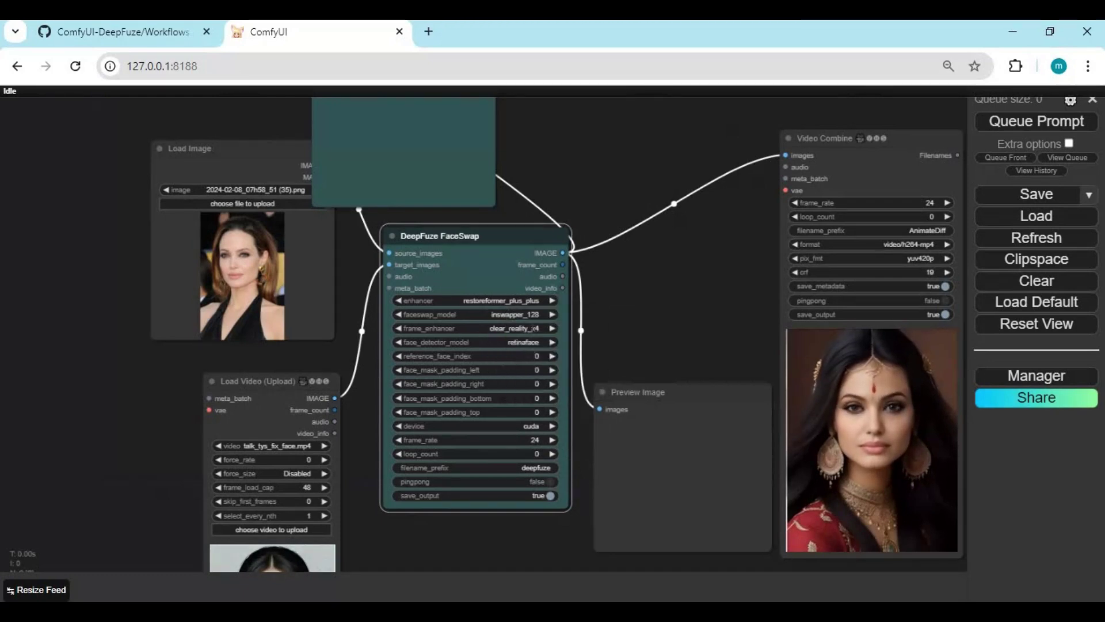
left_click(527, 328)
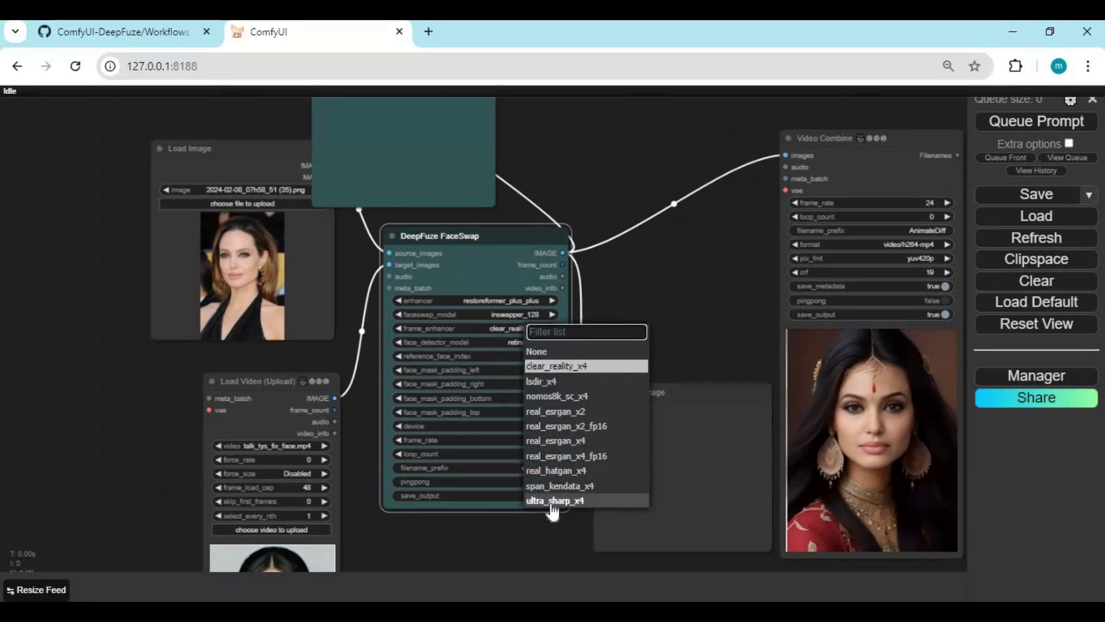
left_click(572, 365)
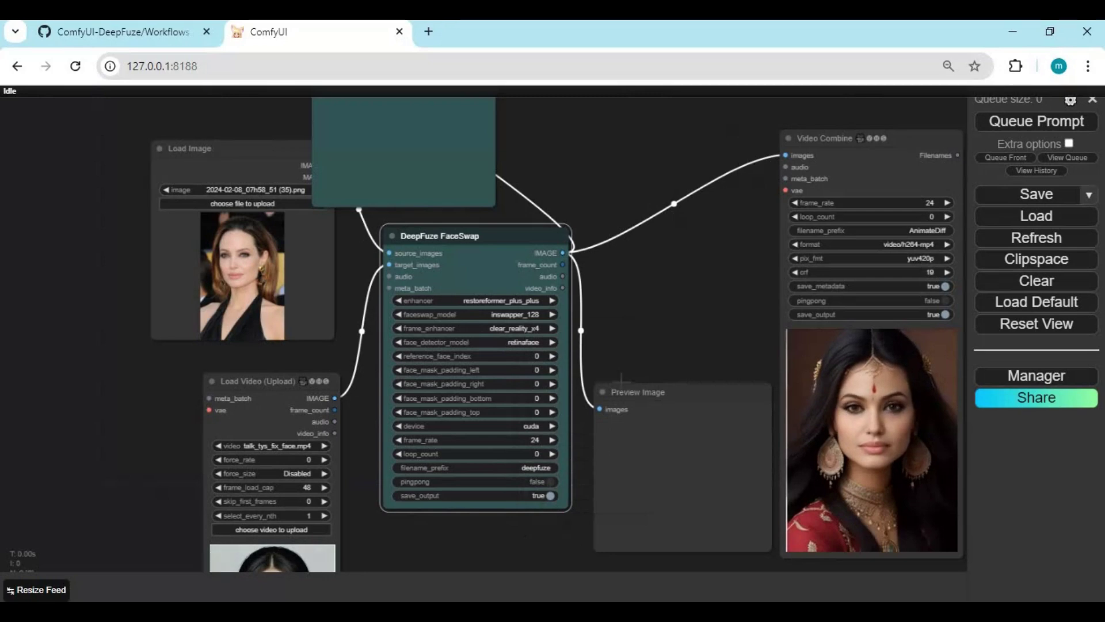
left_click_drag(662, 316, 527, 335)
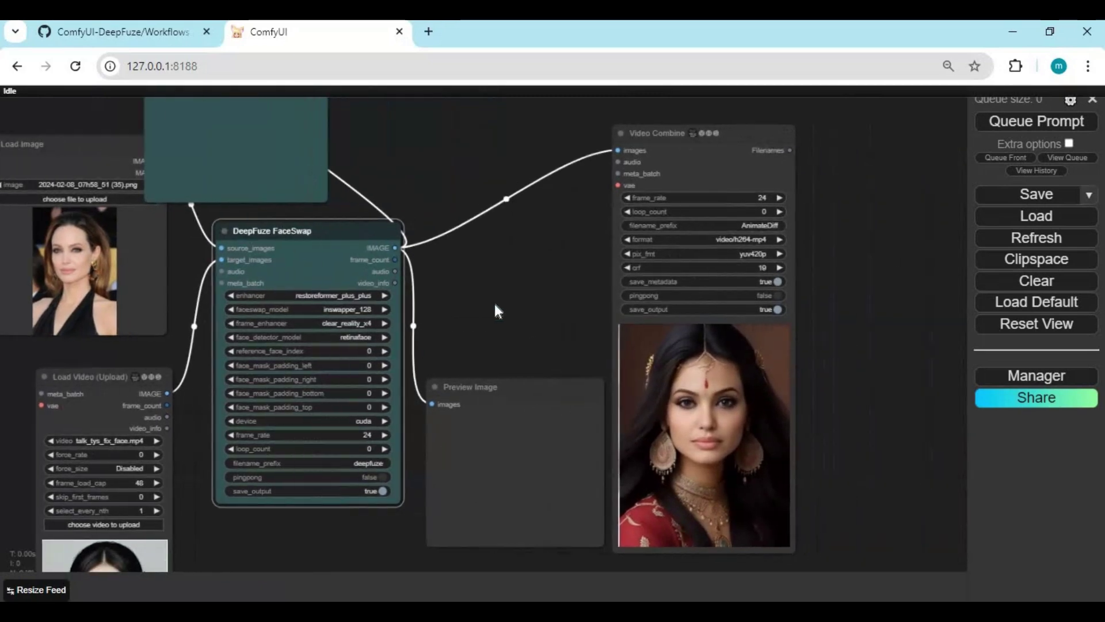
left_click(1036, 123)
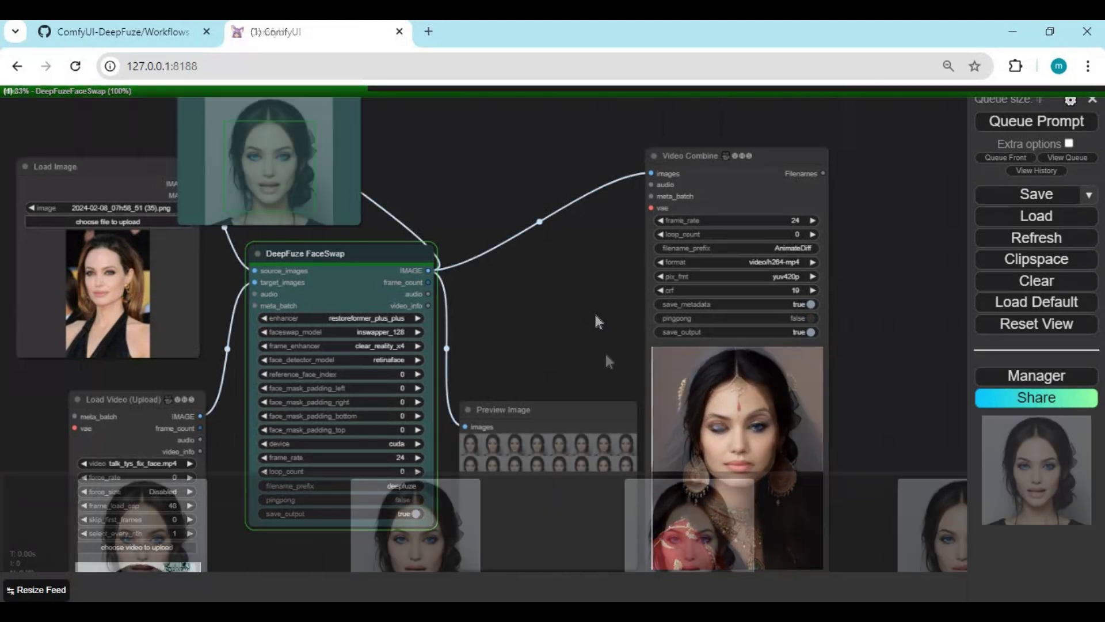
- Pan across the Preview Image grid and Video Combine output to inspect the swapped frames
left_click_drag(594, 311, 521, 164)
scroll(676, 314, "up", 5)
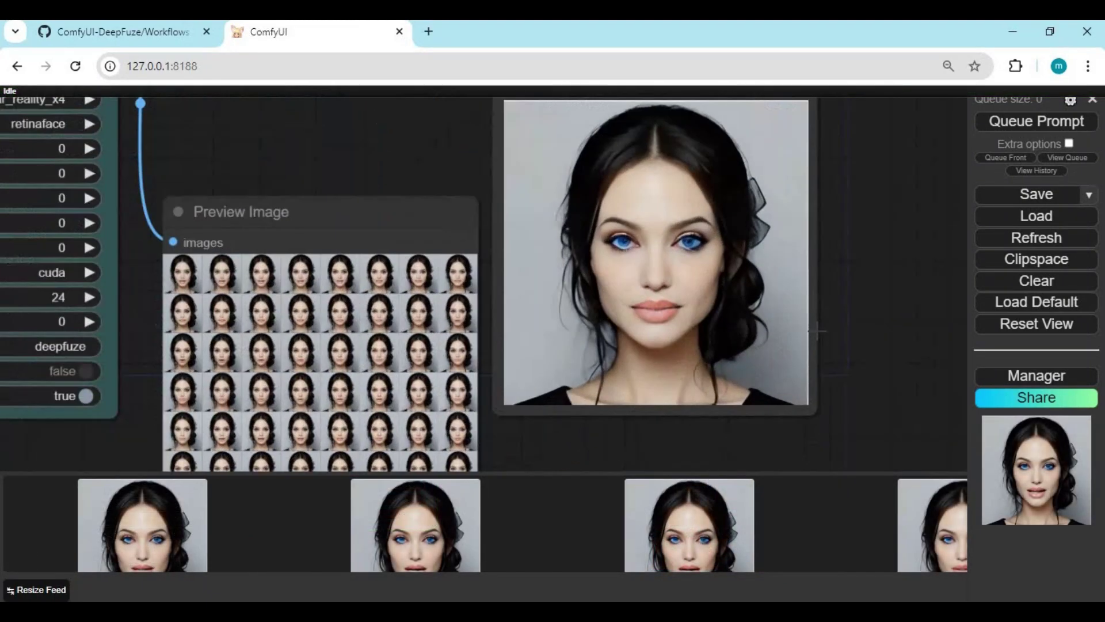
scroll(814, 329, "up", 2)
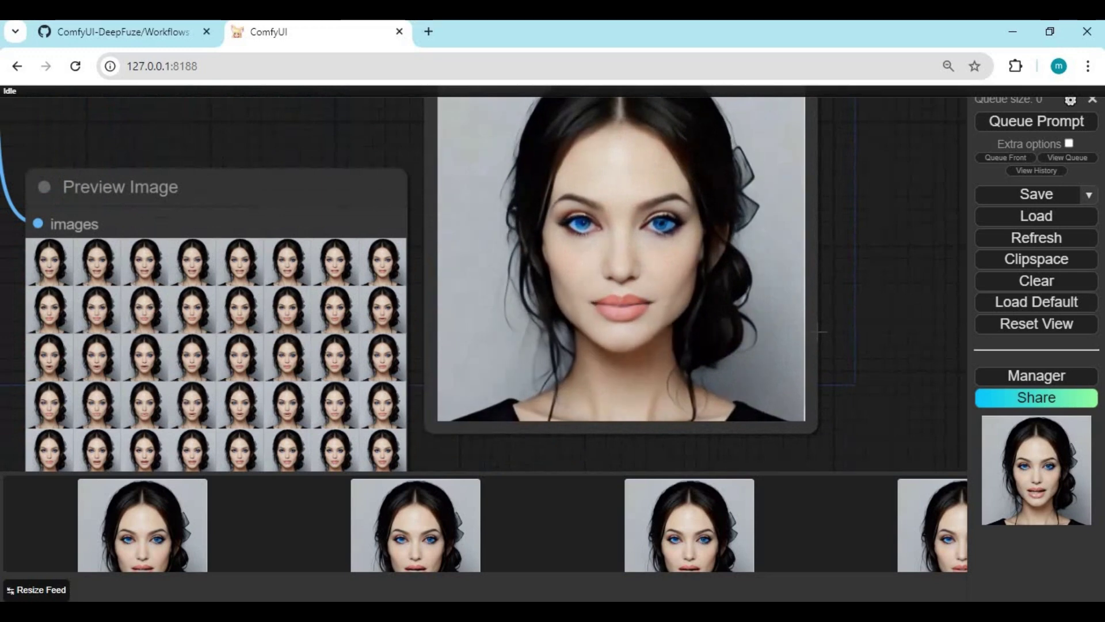
left_click_drag(912, 263, 944, 315)
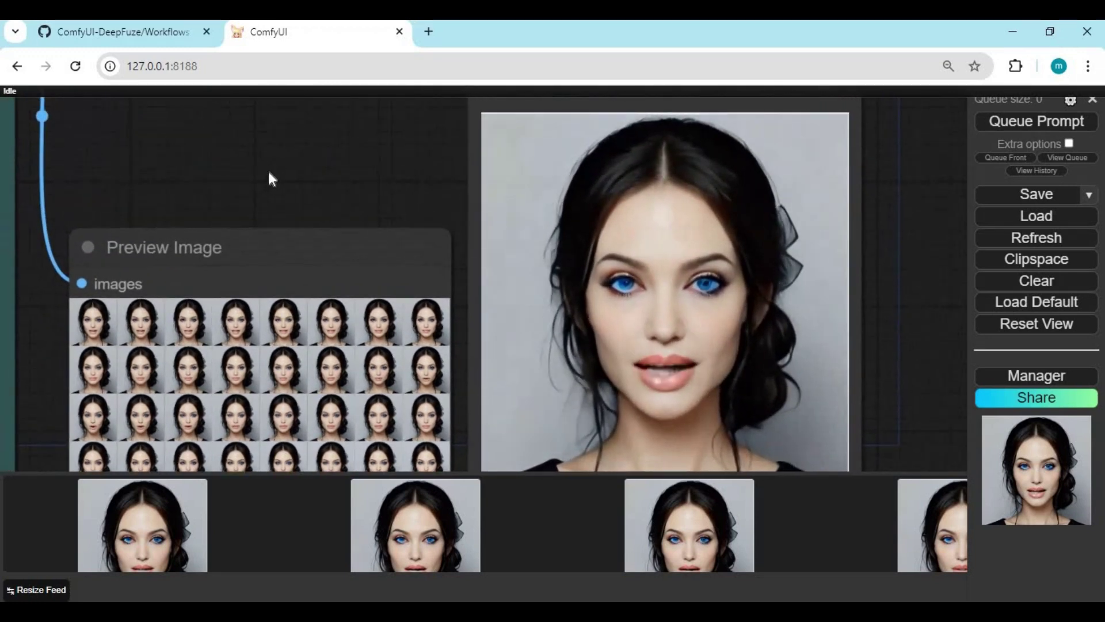
left_click_drag(554, 459, 568, 466)
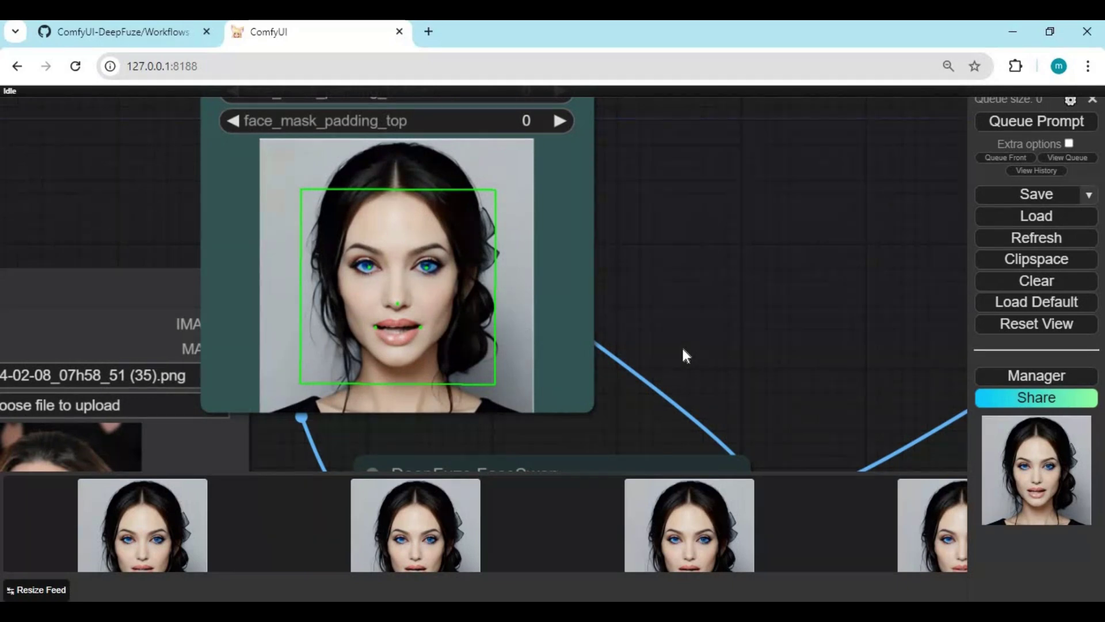
scroll(681, 346, "down", 1)
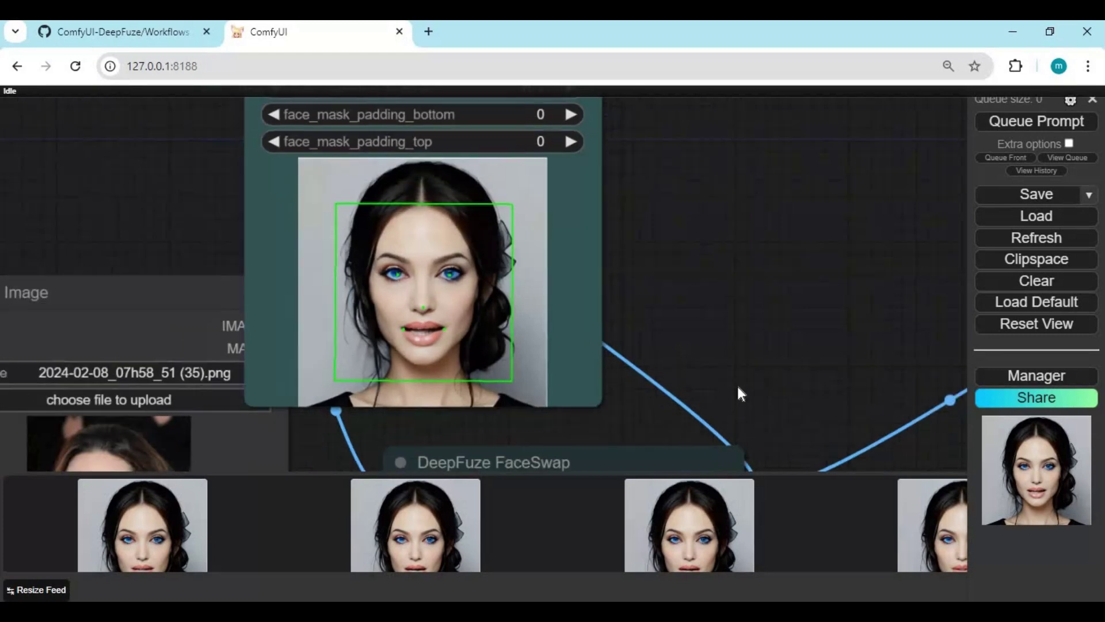
scroll(738, 389, "down", 2)
scroll(635, 155, "down", 2)
scroll(602, 118, "down", 4)
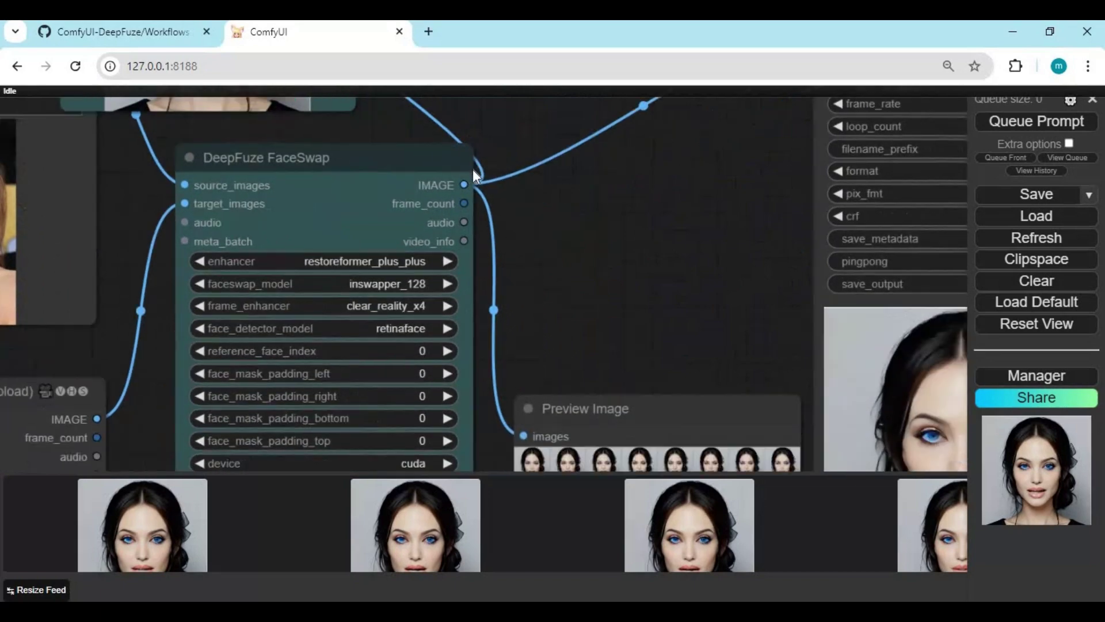
scroll(469, 167, "down", 2)
scroll(469, 168, "right", 4)
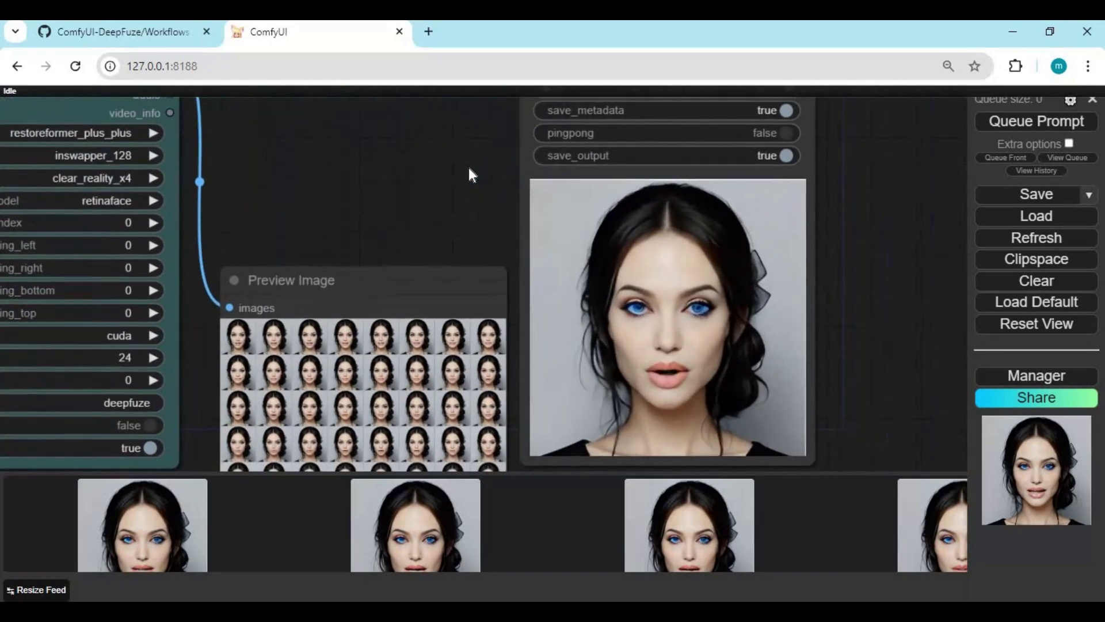
scroll(776, 346, "up", 1)
scroll(776, 345, "left", 1)
scroll(538, 188, "up", 5)
scroll(538, 188, "left", 8)
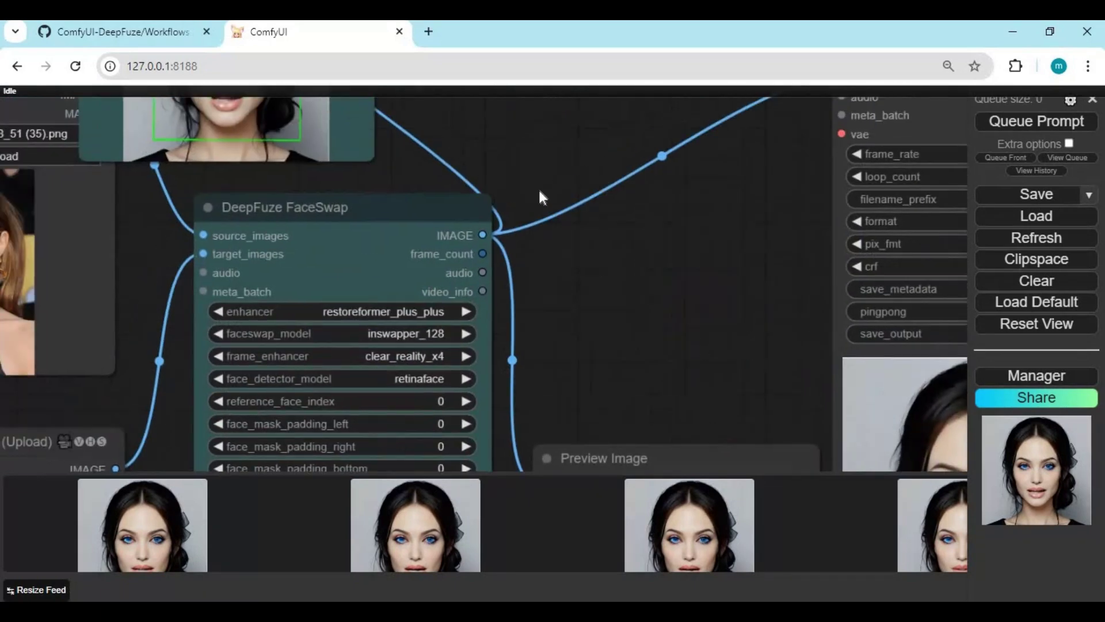
scroll(580, 231, "left", 3)
scroll(577, 252, "up", 3)
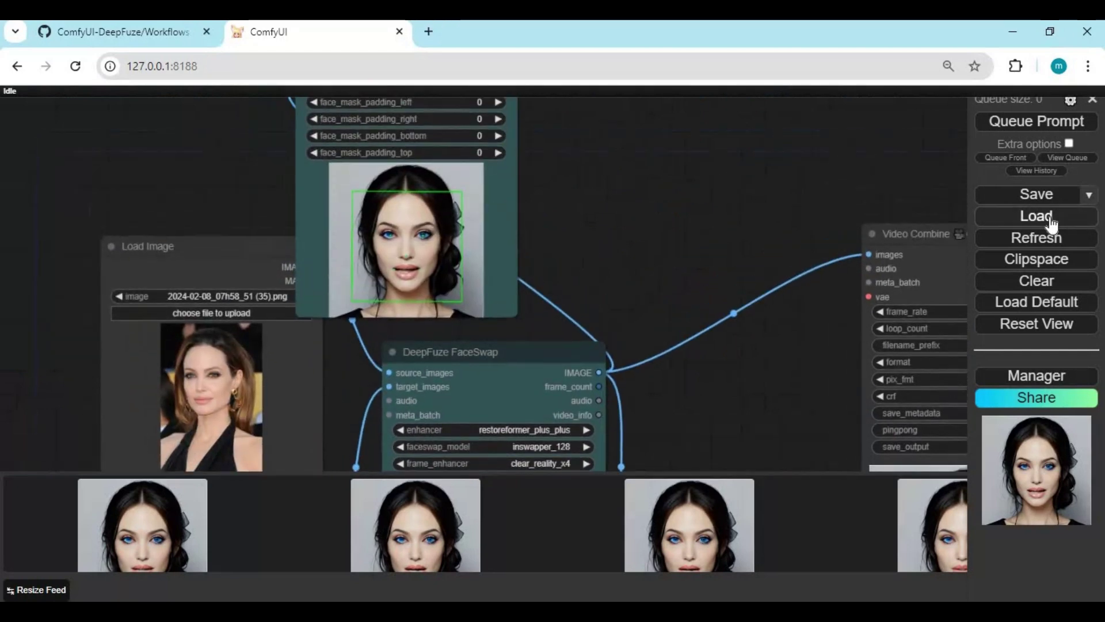
- Load the Lipsync.json workflow from the Downloads folder
left_click(1036, 216)
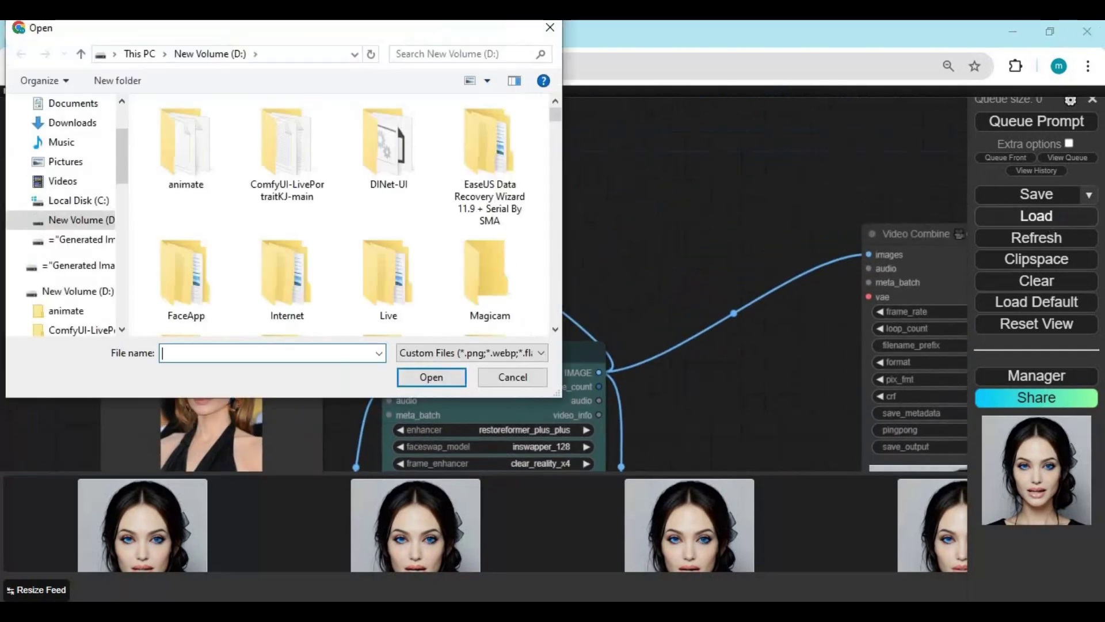
left_click(71, 123)
double_click(389, 168)
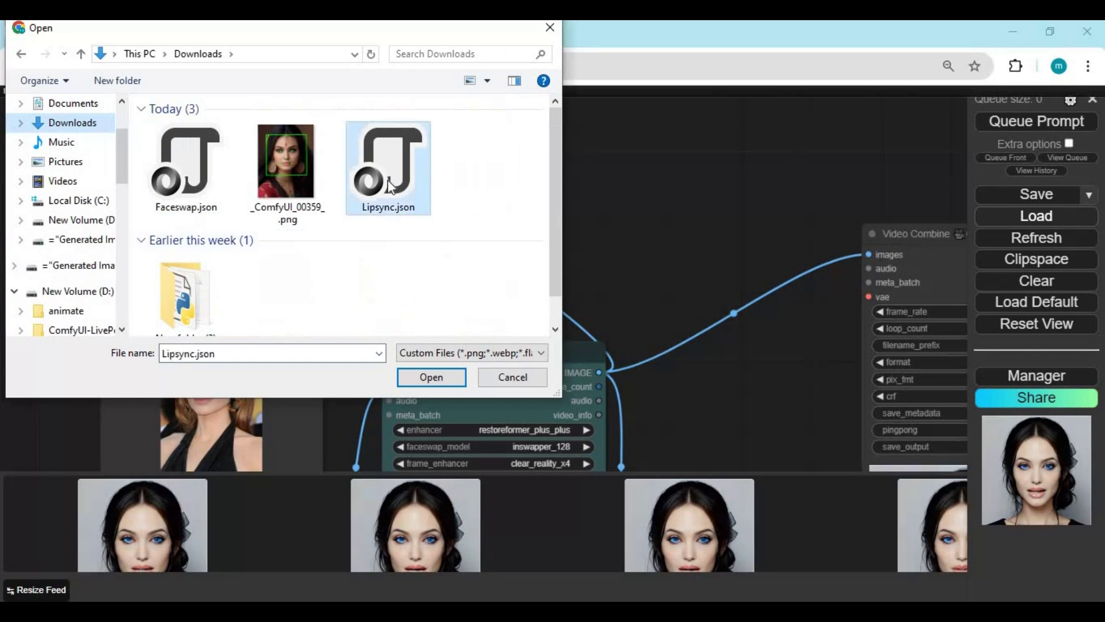
scroll(785, 312, "up", 3)
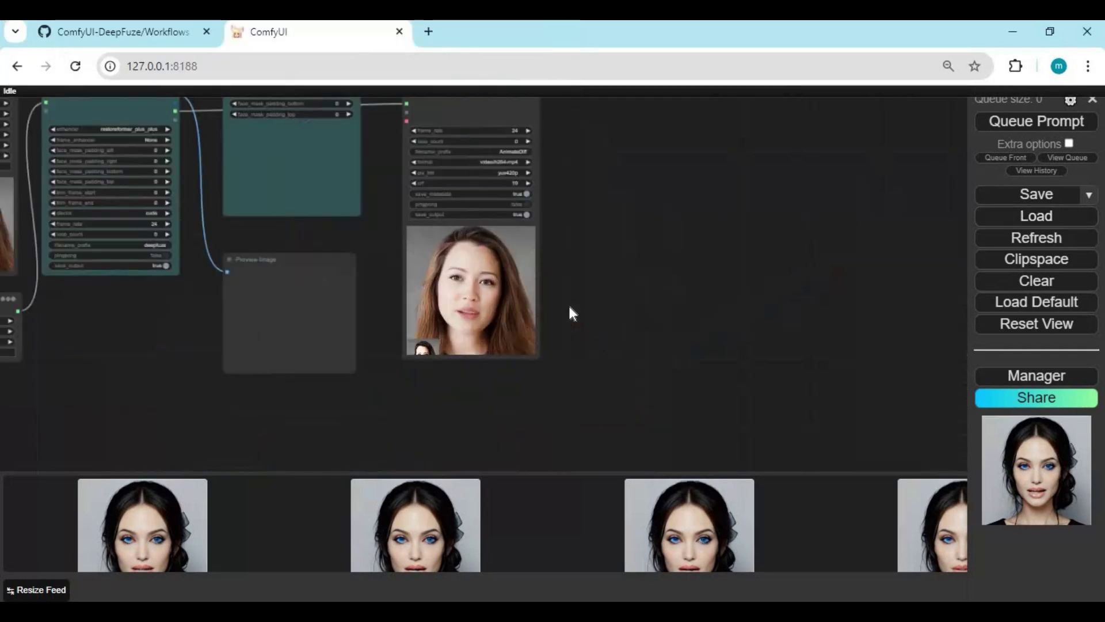
scroll(570, 311, "up", 2)
scroll(544, 363, "up", 1)
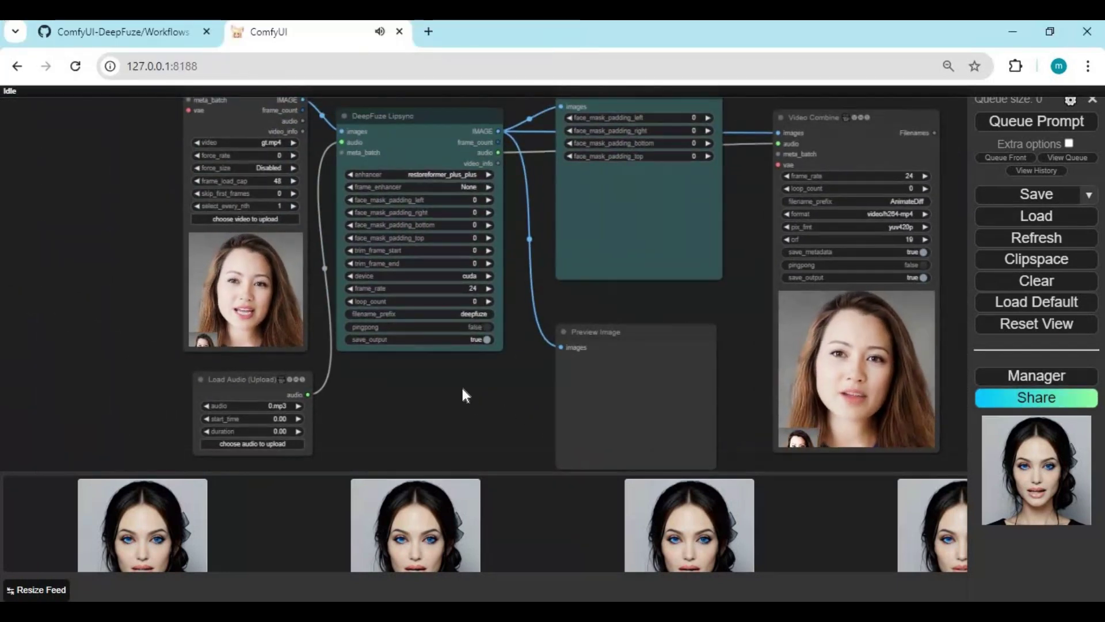
scroll(462, 391, "up", 1)
scroll(519, 424, "up", 1)
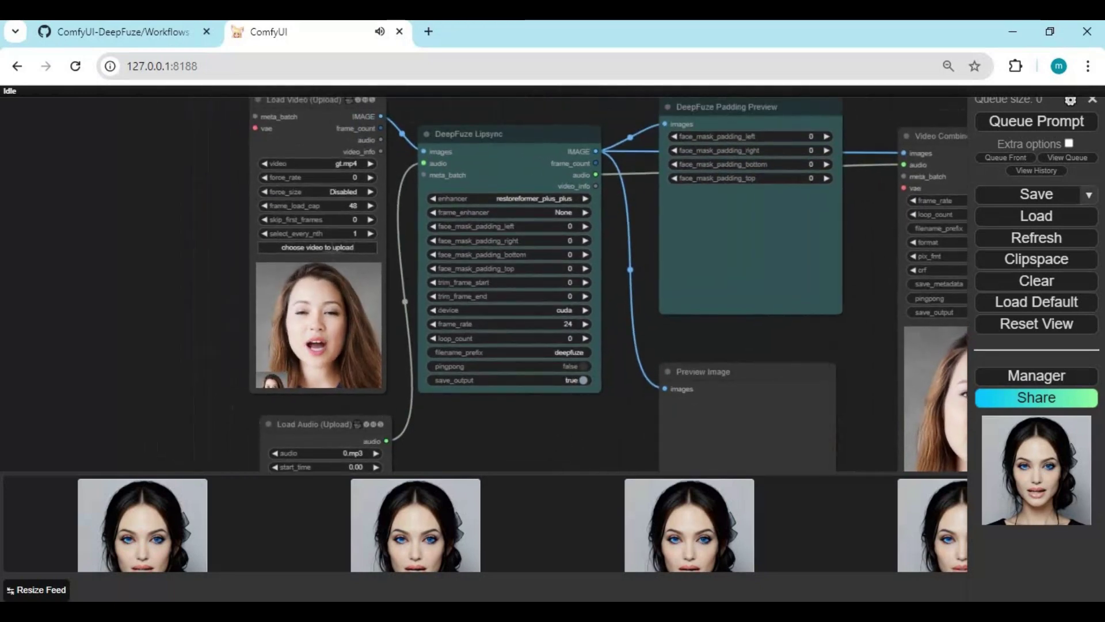
- Set the Load Video node's input video to 0--d7.mp4
left_click(332, 248)
left_click(74, 219)
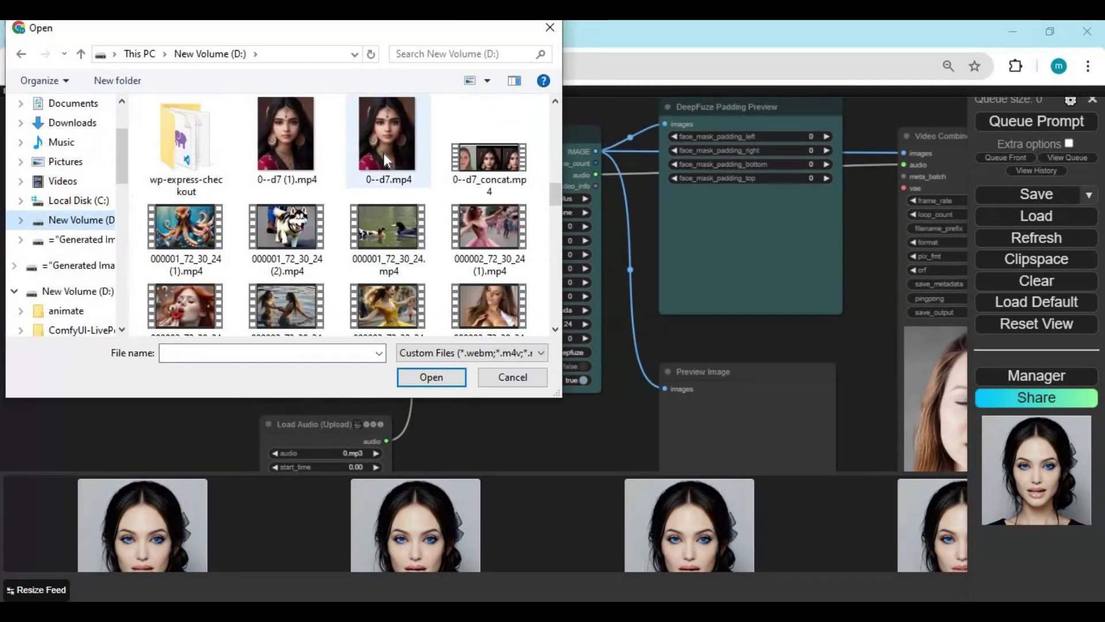
double_click(384, 153)
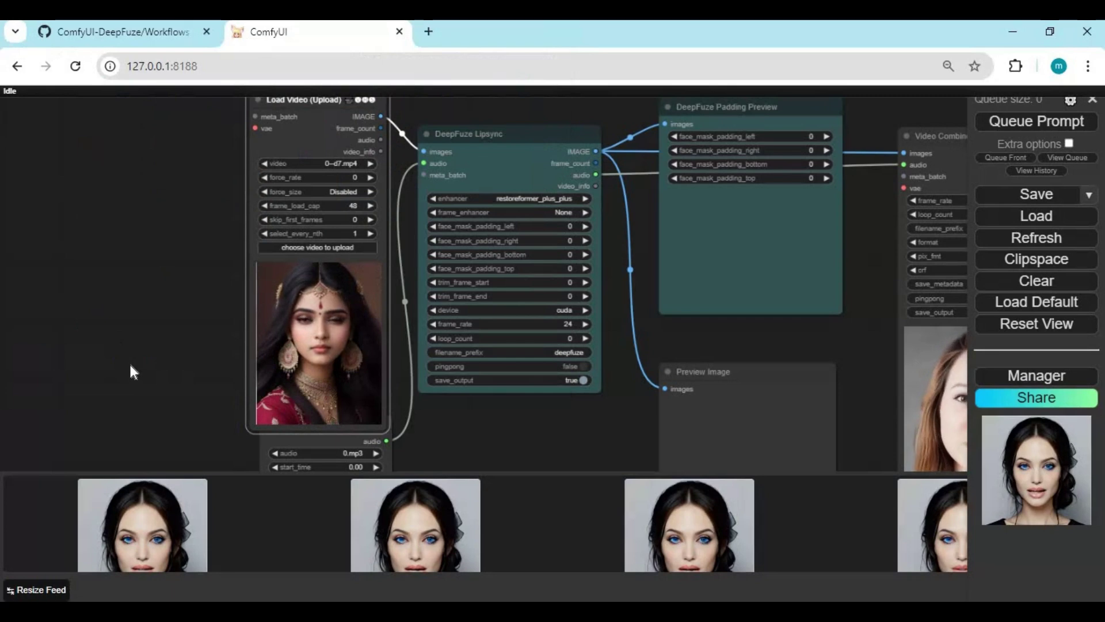
left_click_drag(86, 207, 38, 11)
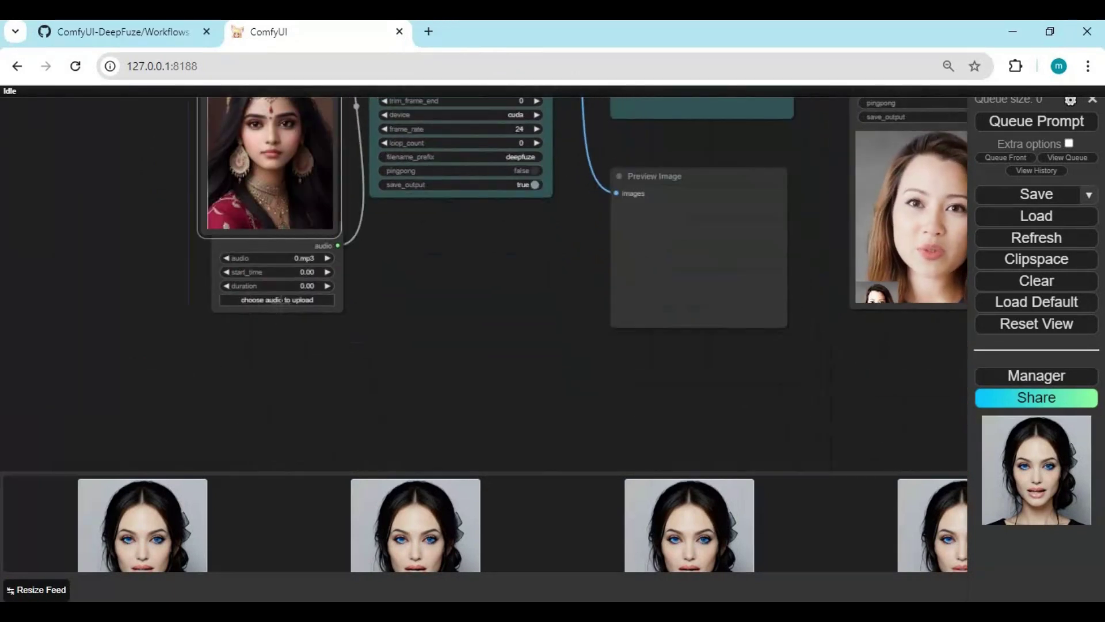
- Load 0.mp3 from Documents as the speech audio
left_click(285, 303)
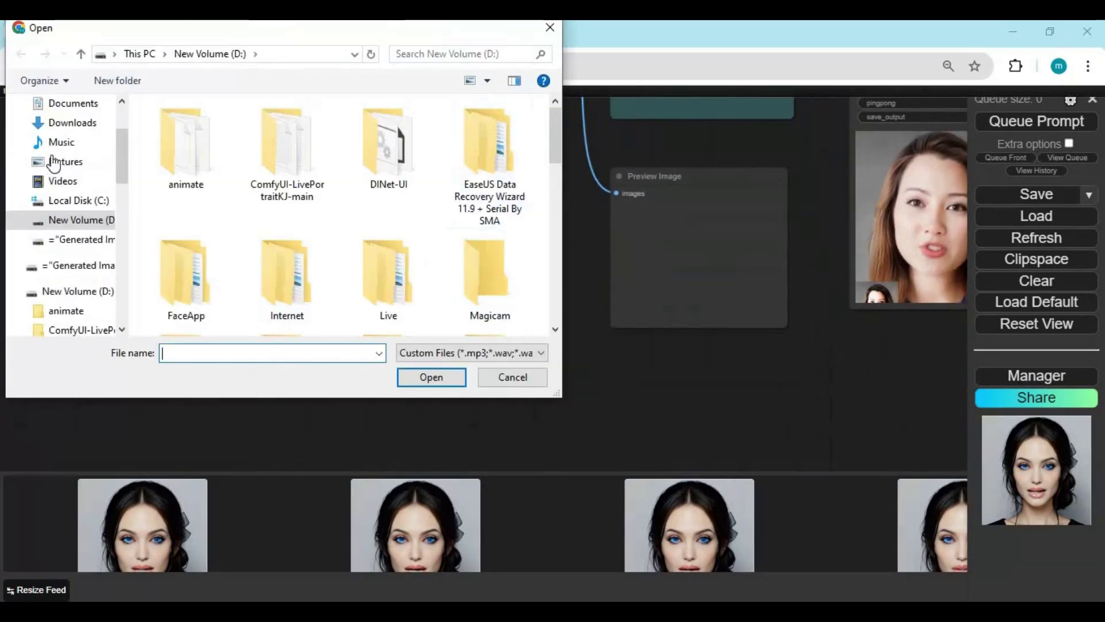
left_click(54, 106)
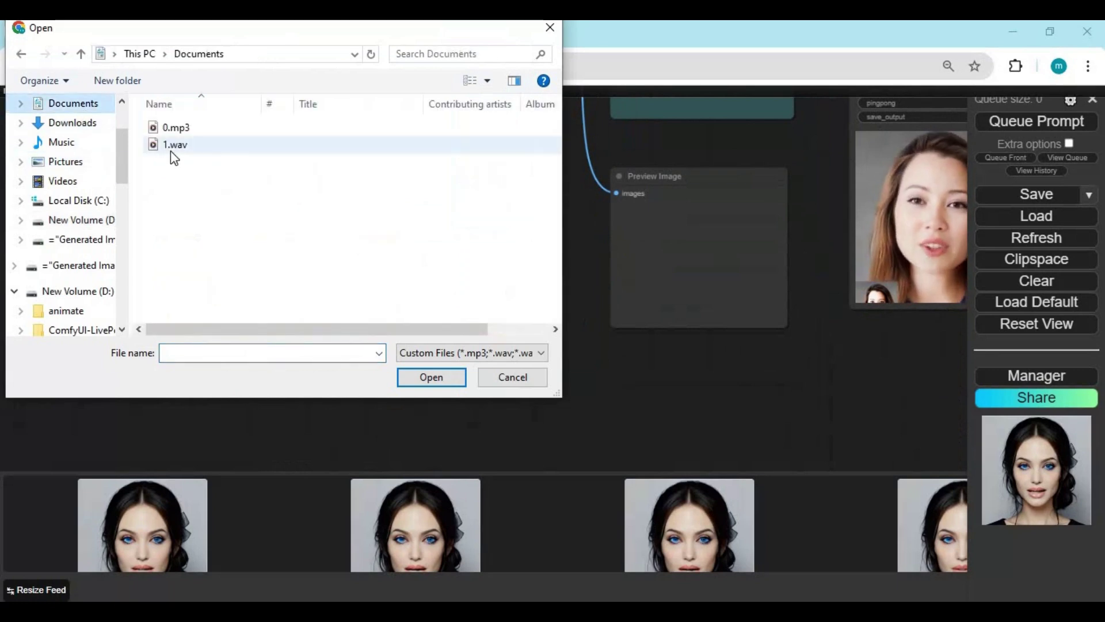
double_click(177, 126)
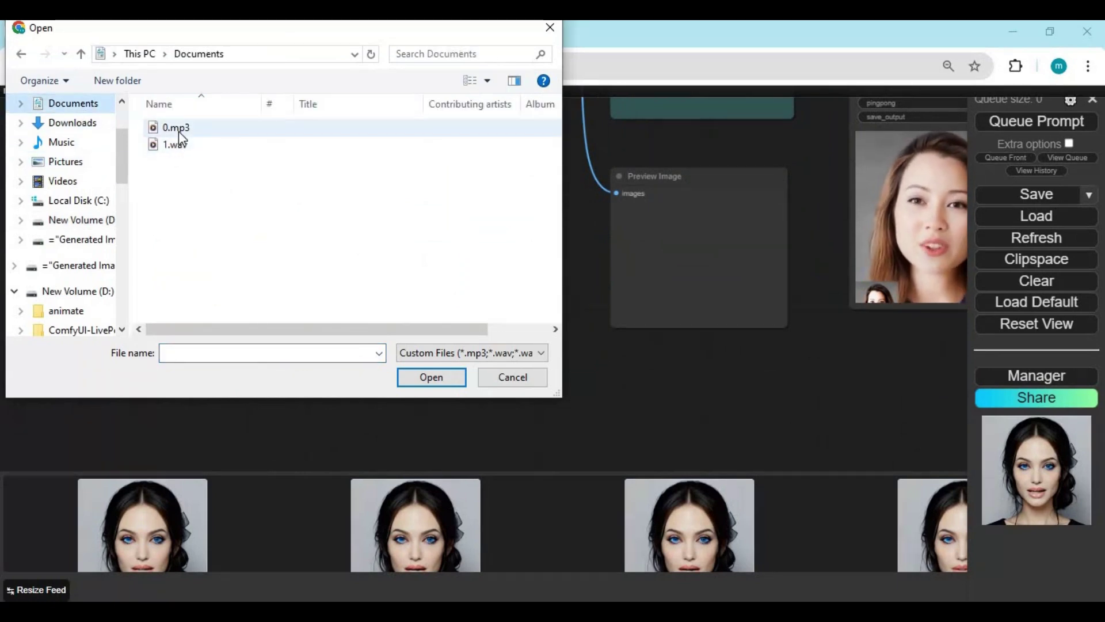
- Set the Lipsync enhancer to restoreformer_plus_plus and frame_enhancer to clear_reality_x4
left_click_drag(466, 294, 315, 471)
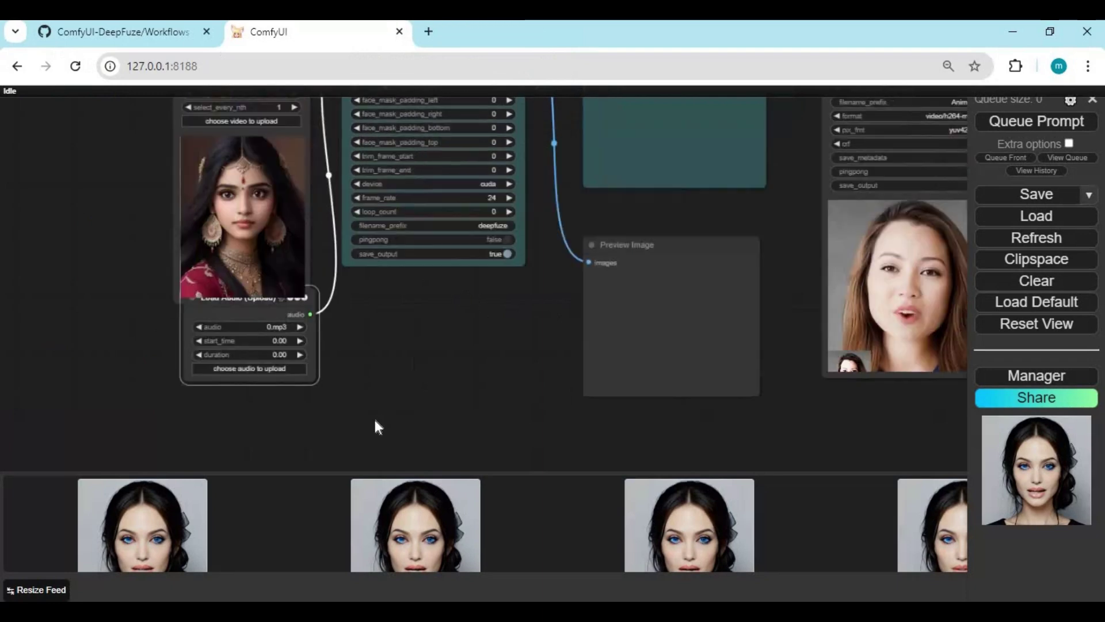
scroll(483, 350, "up", 4)
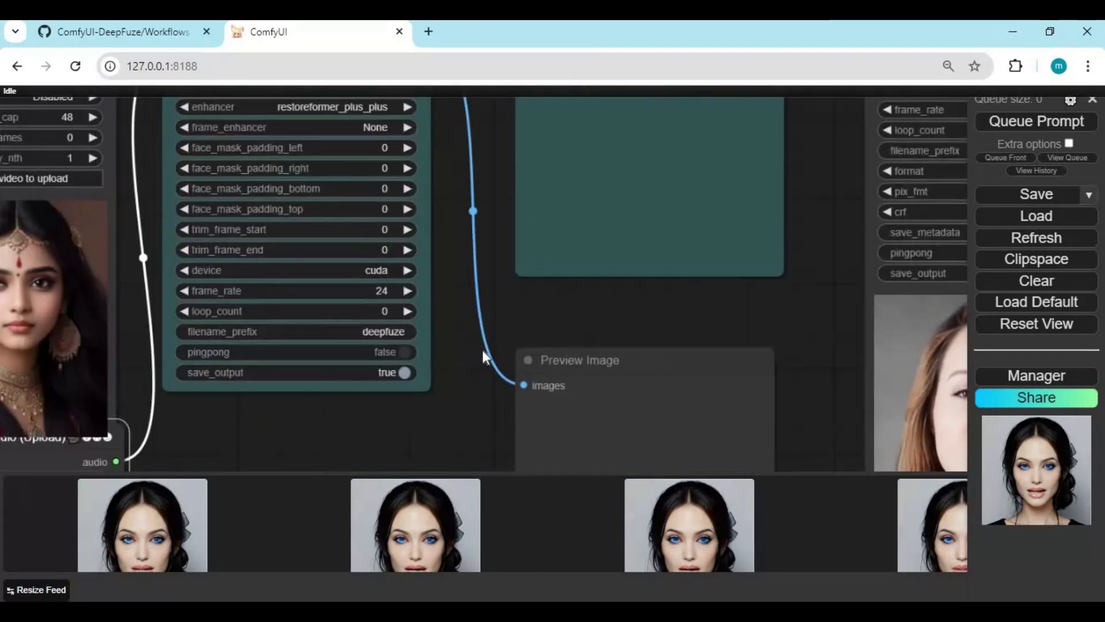
left_click_drag(351, 121, 400, 307)
left_click(400, 304)
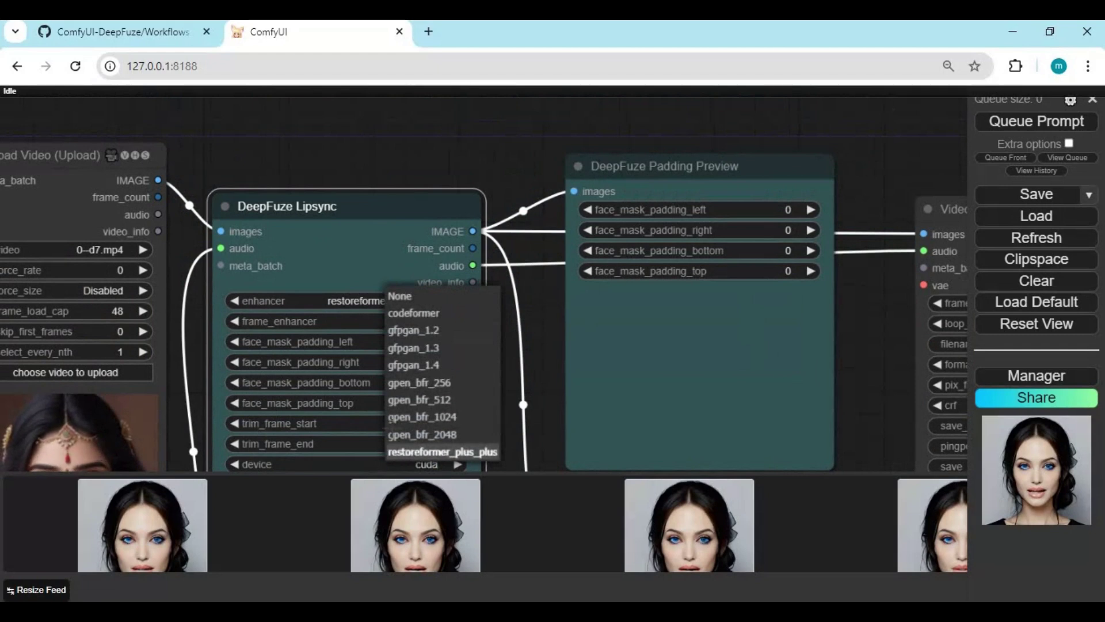
left_click(418, 451)
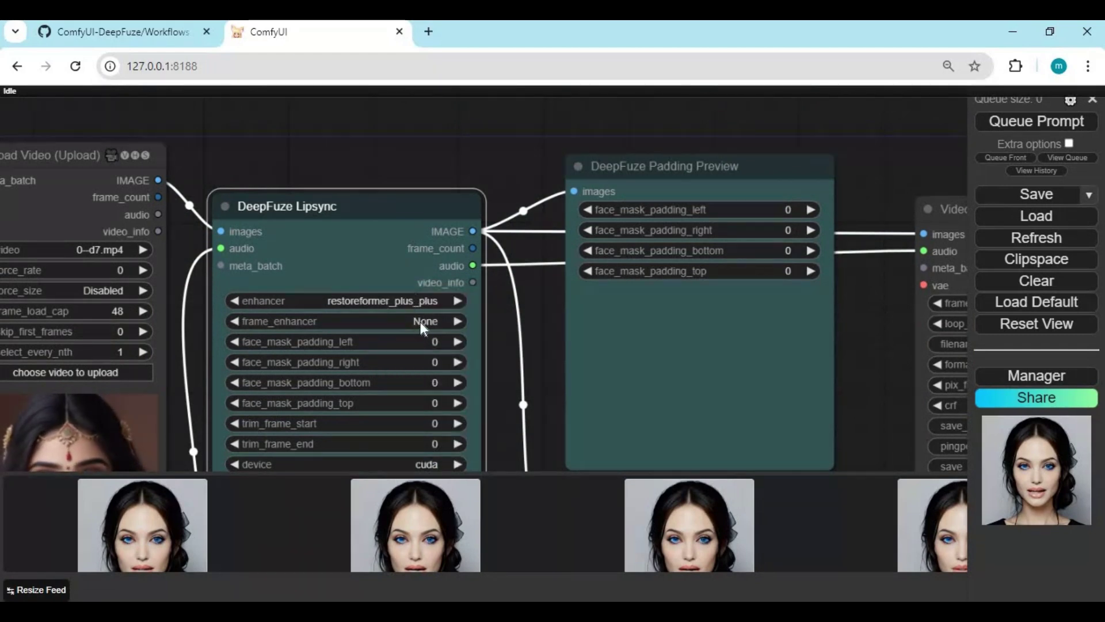
left_click(421, 327)
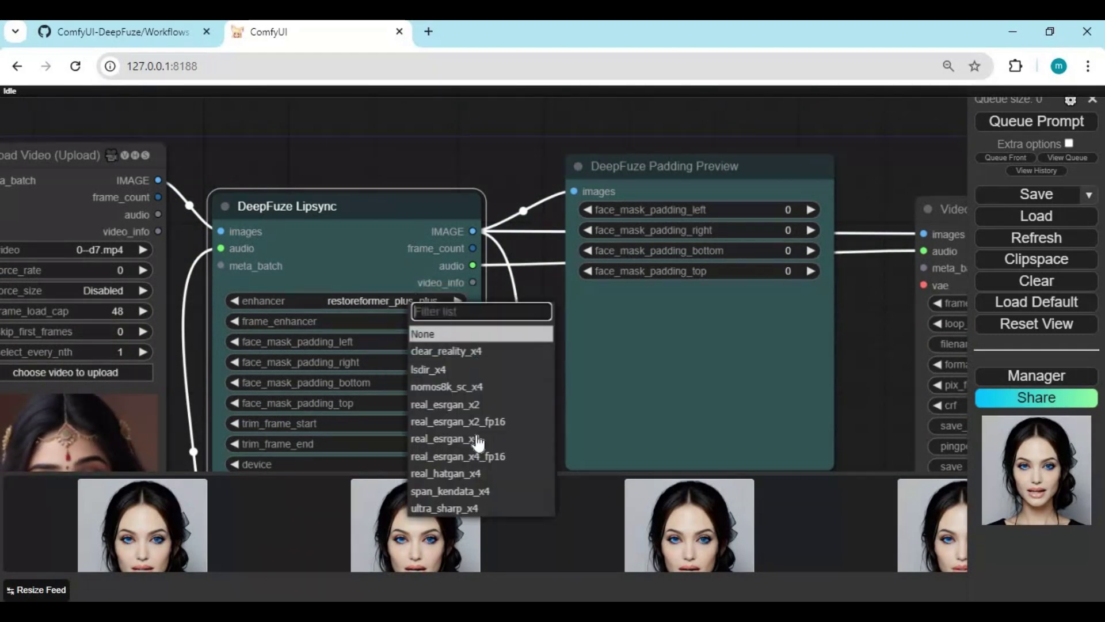
left_click(471, 352)
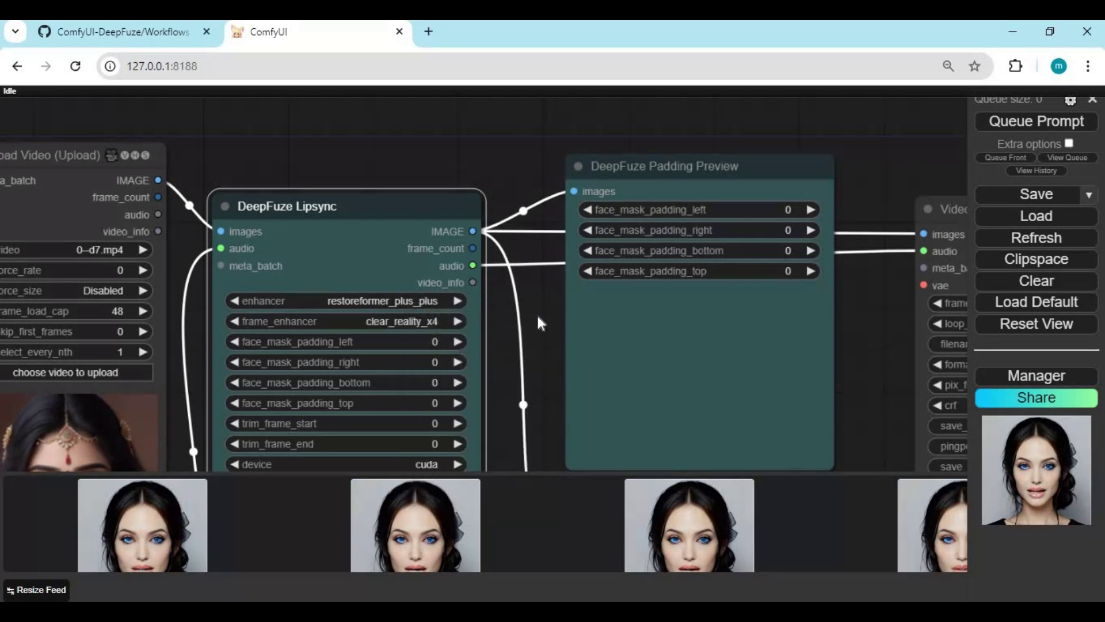
left_click_drag(539, 322, 267, 319)
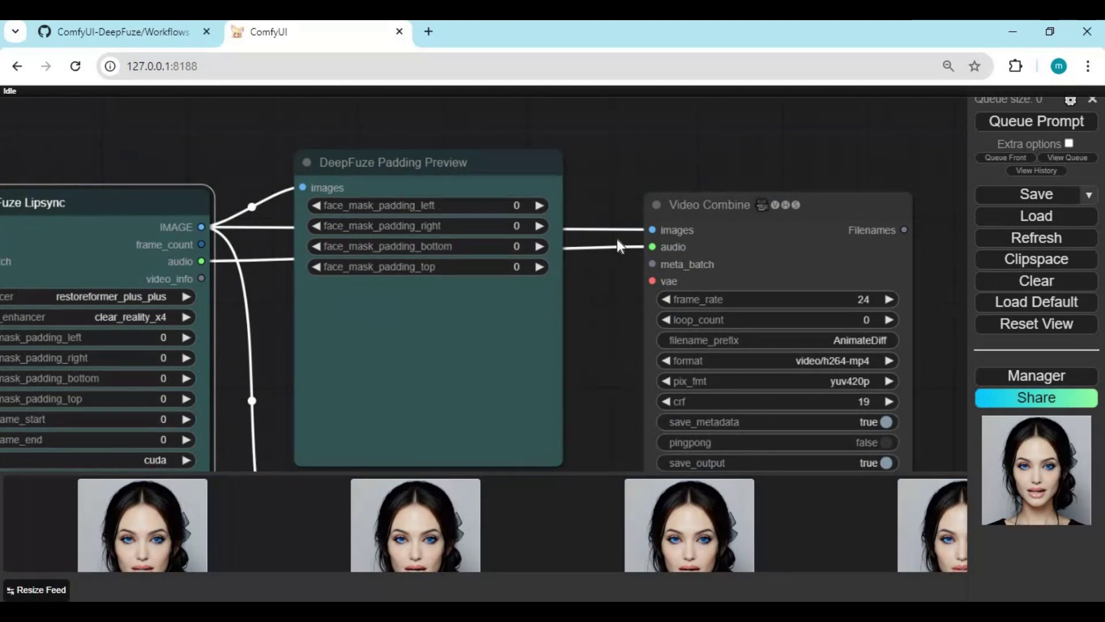
scroll(621, 228, "down", 3)
scroll(617, 243, "down", 2)
scroll(614, 234, "down", 2)
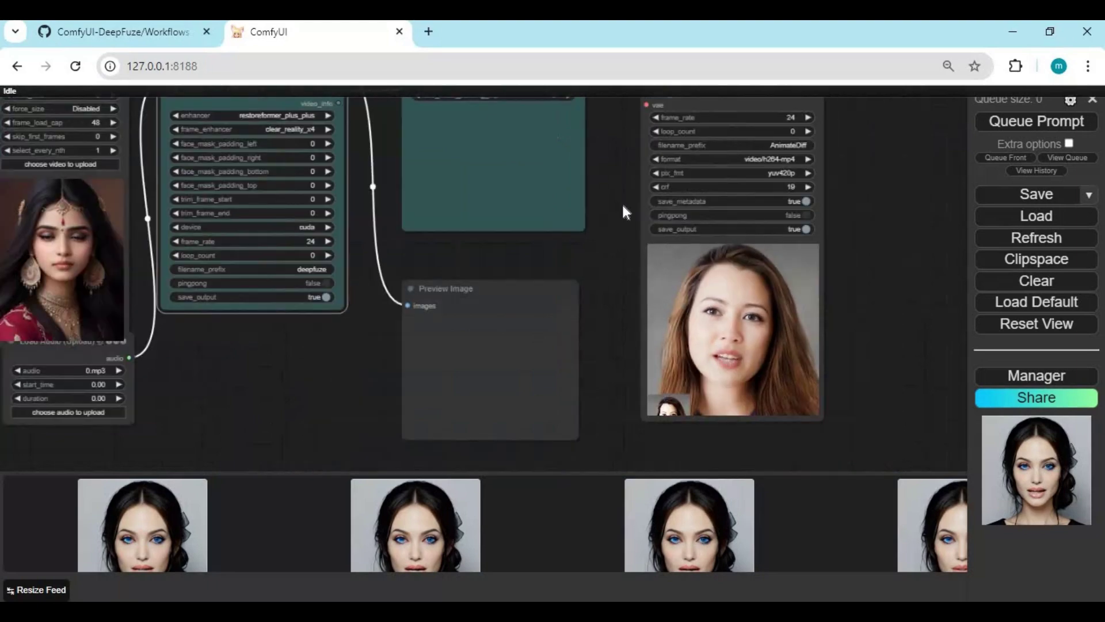
scroll(613, 260, "up", 2)
scroll(606, 320, "up", 2)
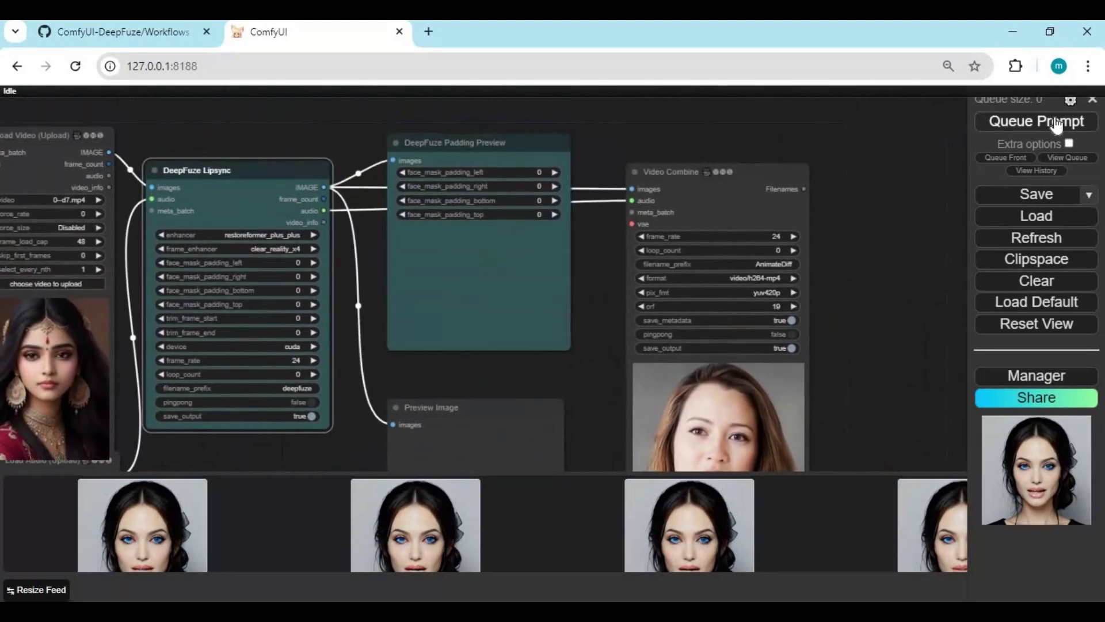
- Queue the DeepFuze Lipsync workflow to generate the lip-synced video
left_click(1056, 124)
scroll(647, 173, "down", 2)
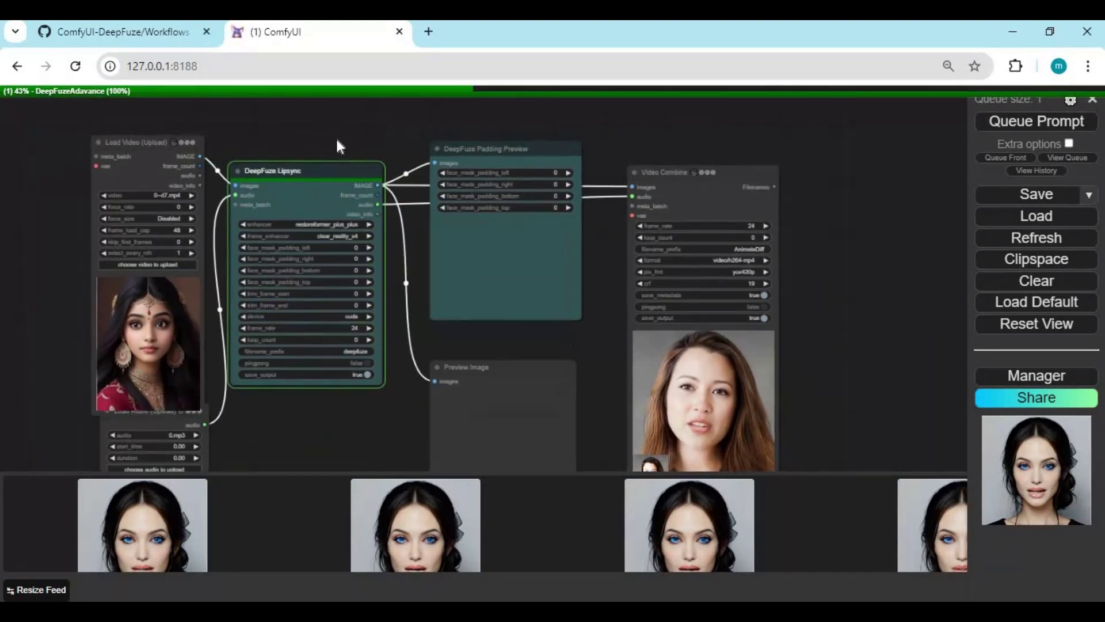
scroll(350, 96, "down", 2)
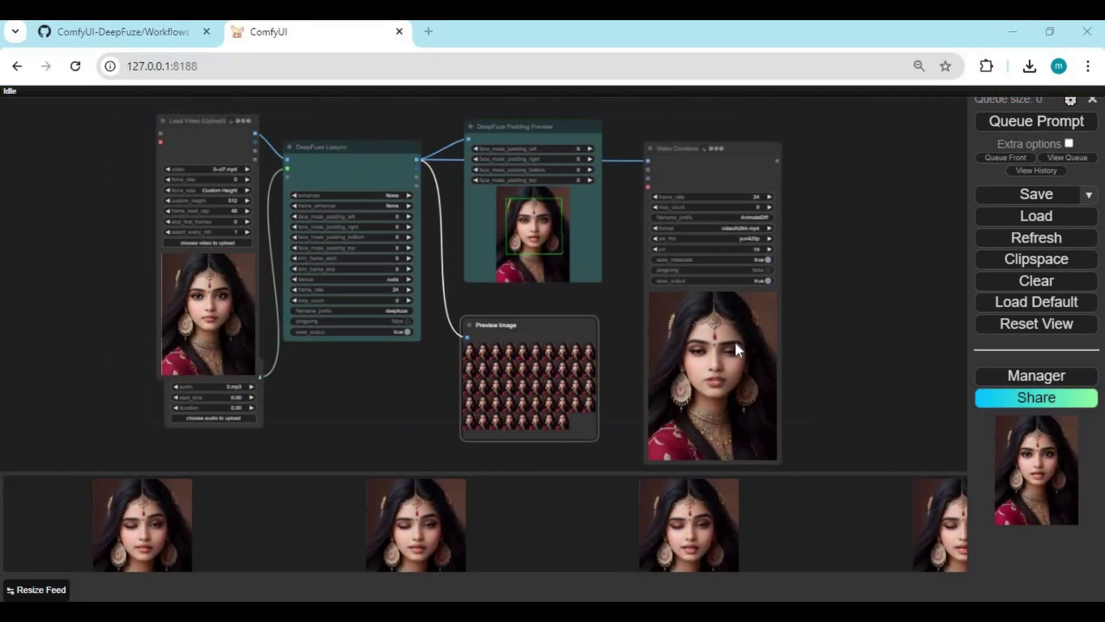
scroll(735, 343, "right", 4)
scroll(736, 382, "left", 2)
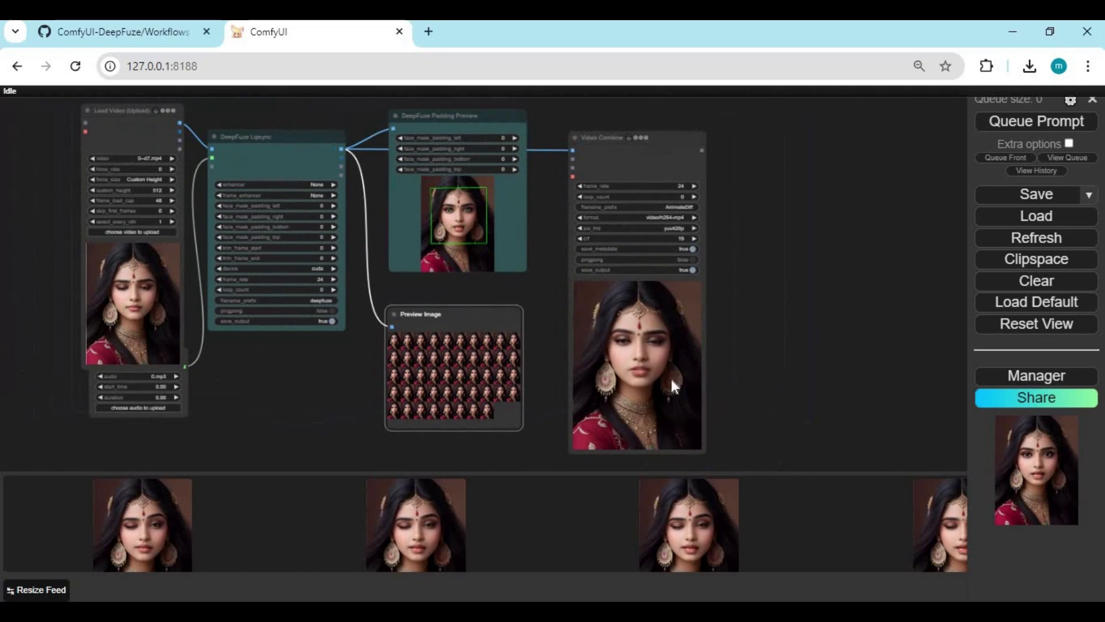
scroll(760, 346, "up", 3)
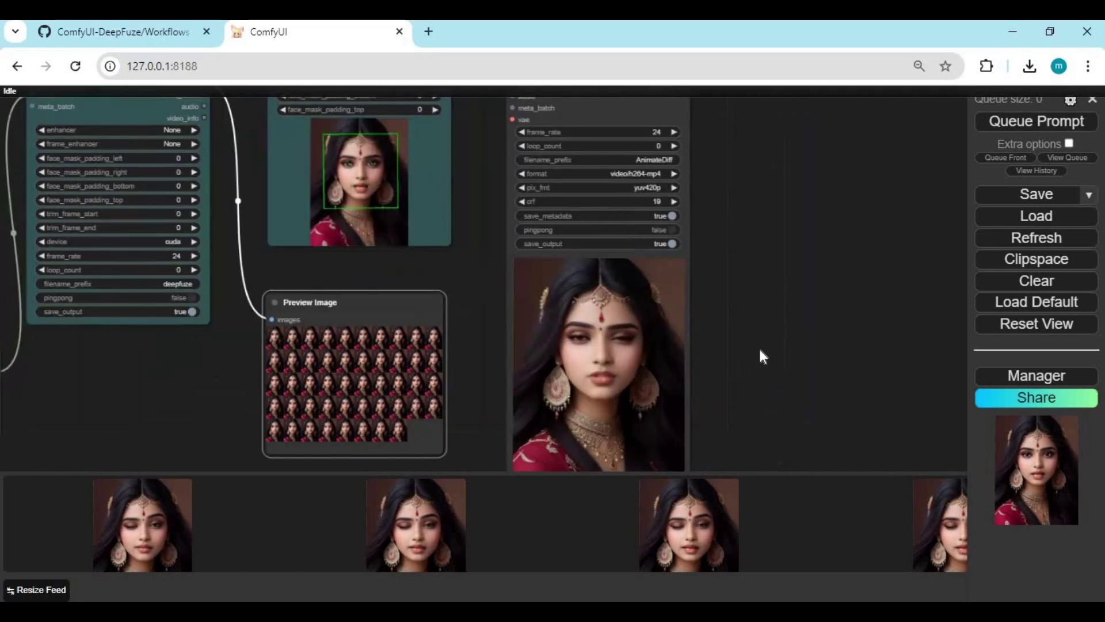
scroll(759, 346, "up", 5)
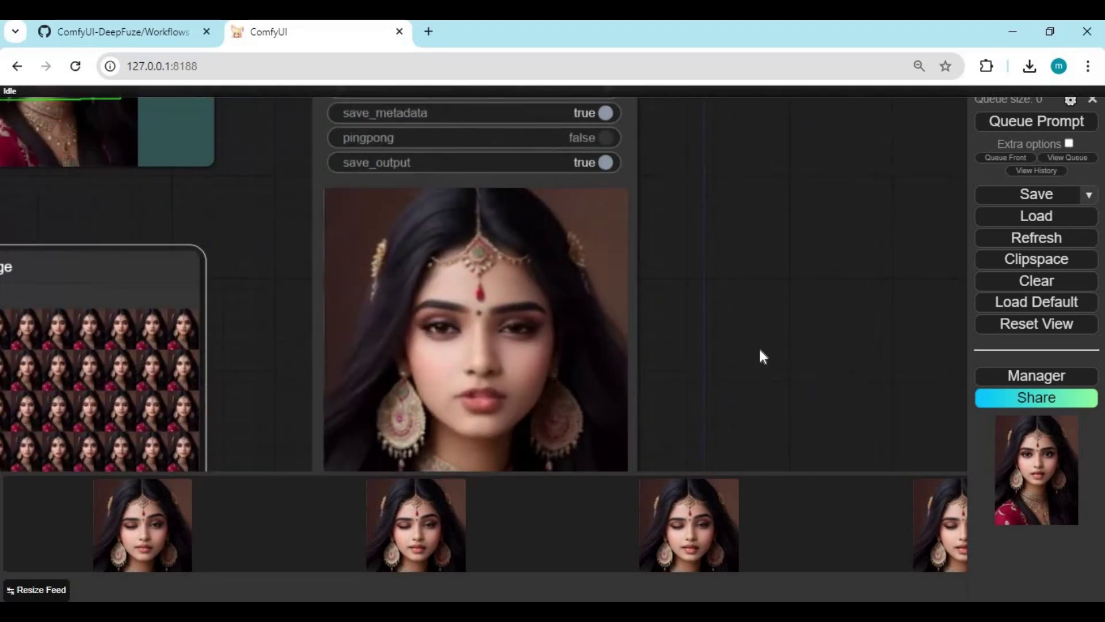
scroll(759, 348, "down", 3)
scroll(793, 346, "down", 2)
scroll(793, 345, "down", 3)
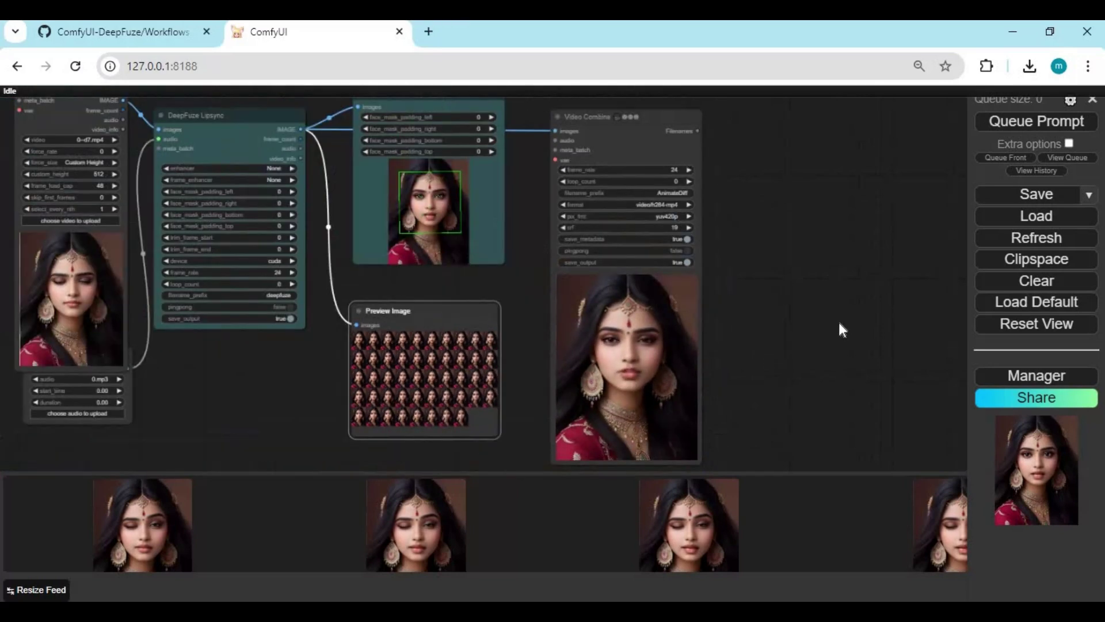
scroll(867, 330, "down", 1)
scroll(892, 323, "down", 1)
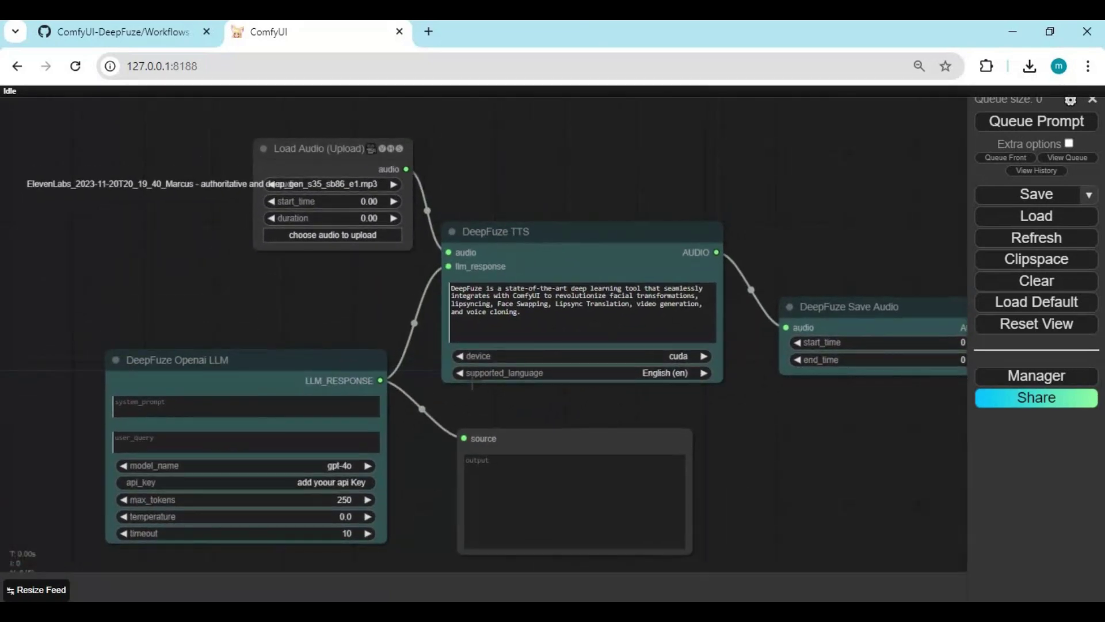
- Load 0.mp3 from Documents as the voice audio
left_click(349, 242)
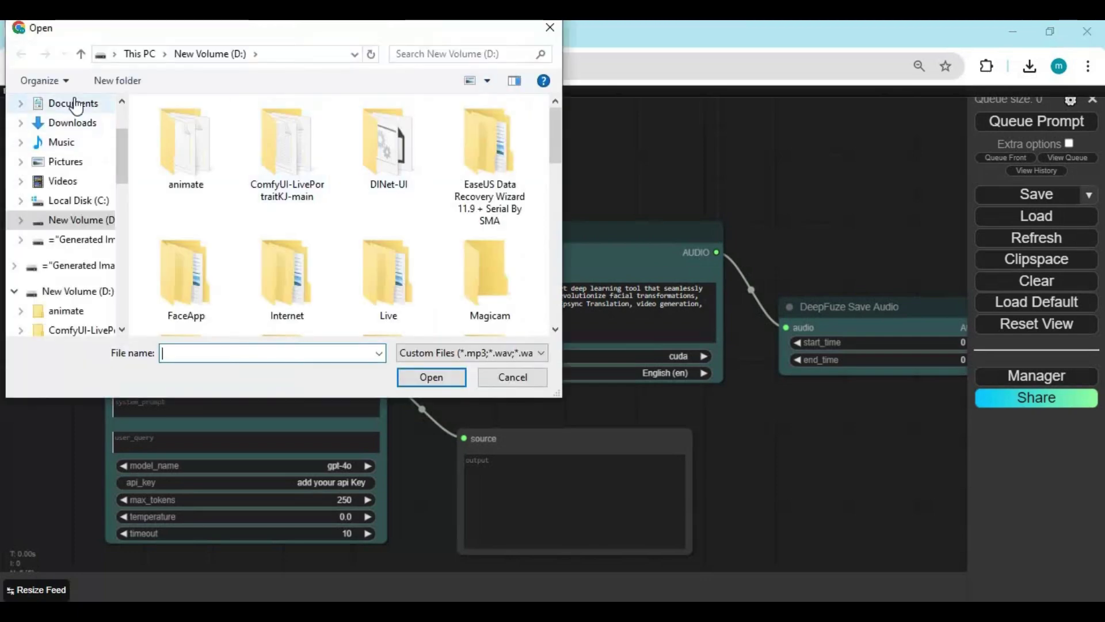
left_click(75, 104)
double_click(186, 131)
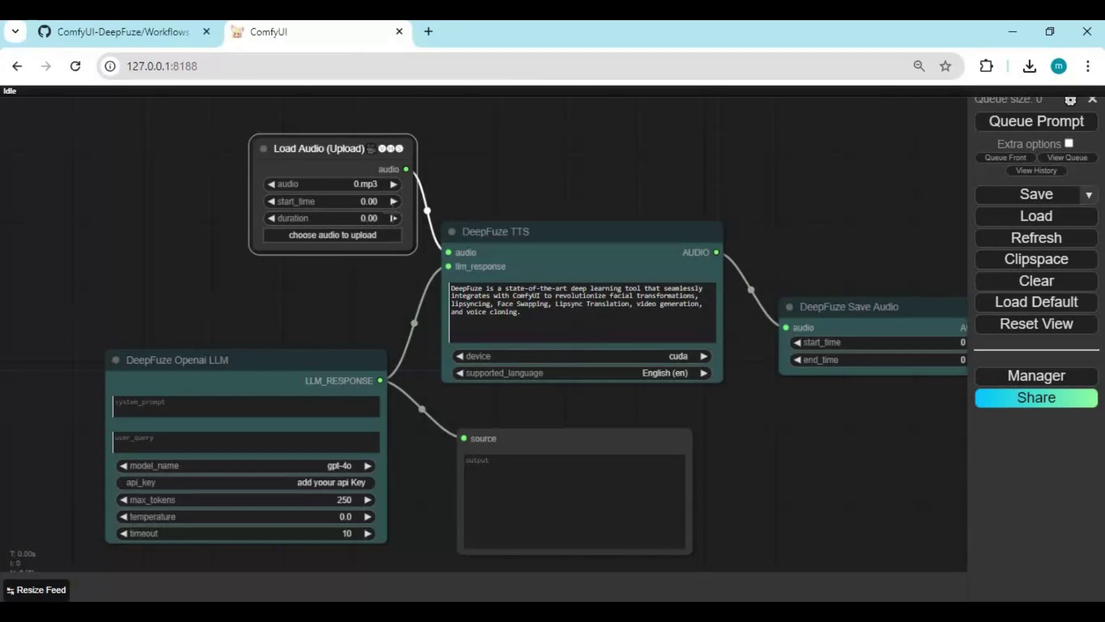
- Enter 'hey how are you' as the LLM user query and choose gpt-3.5-turbo
left_click_drag(236, 309, 238, 251)
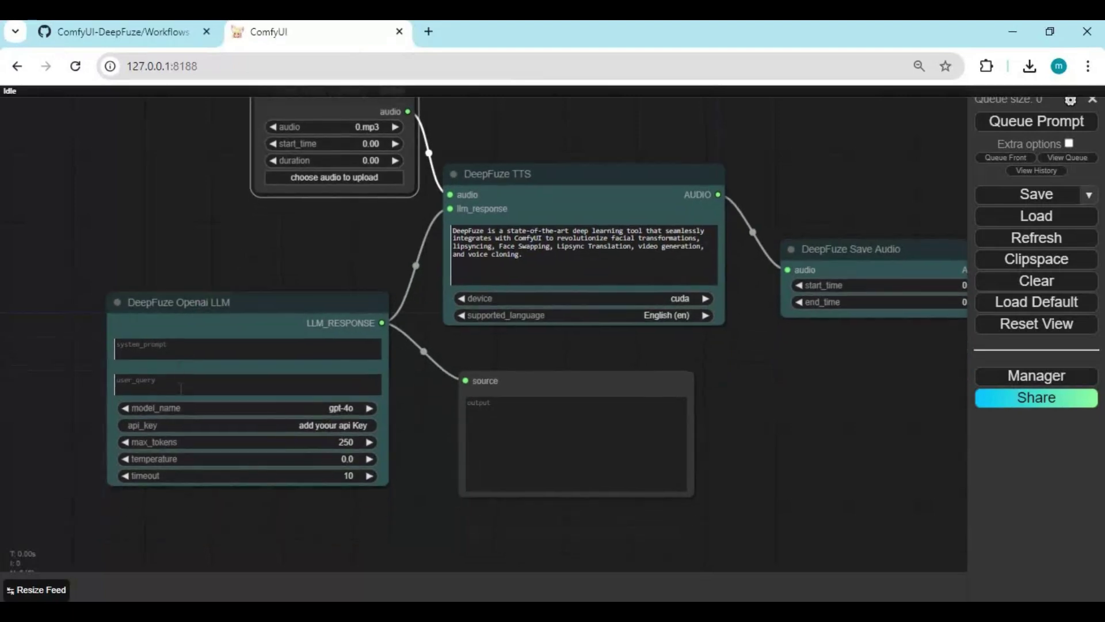
left_click(219, 385)
type("hey how are you")
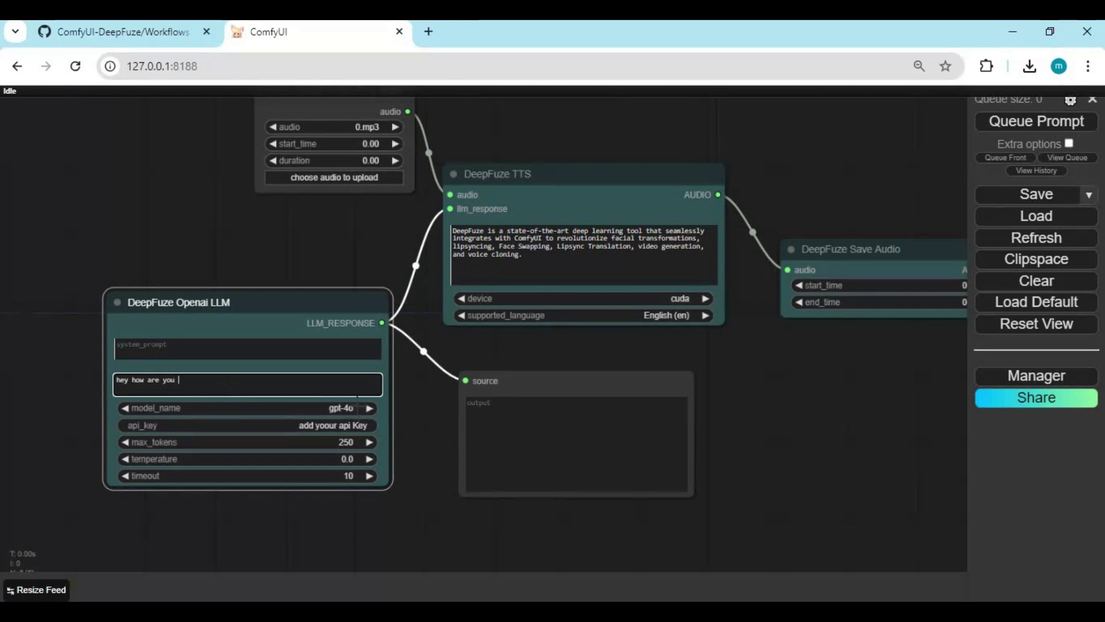
left_click(277, 409)
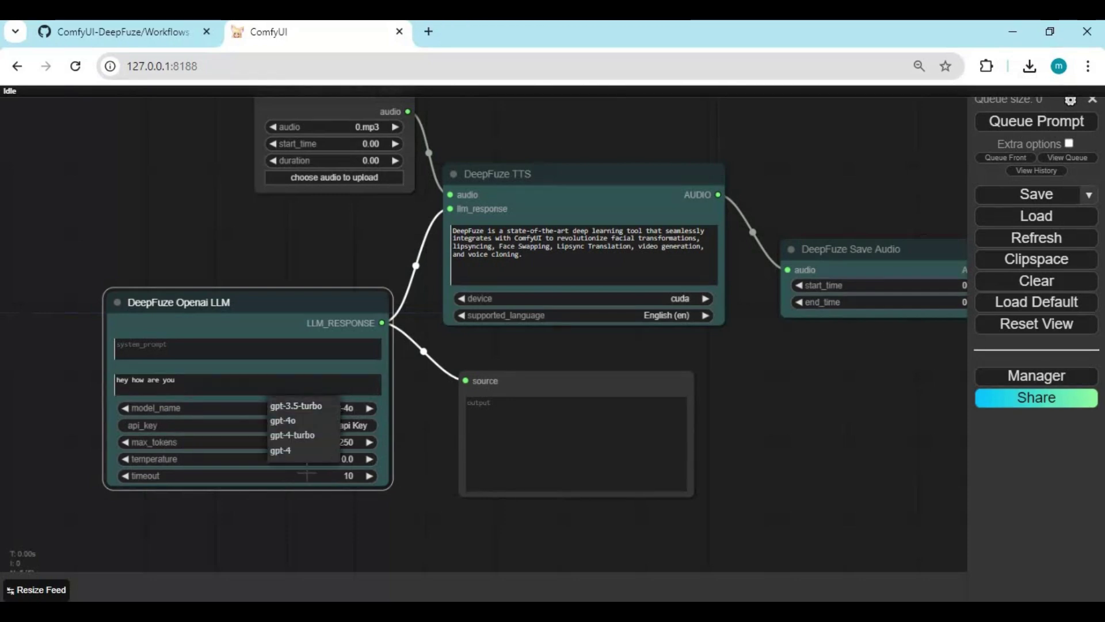
left_click(296, 405)
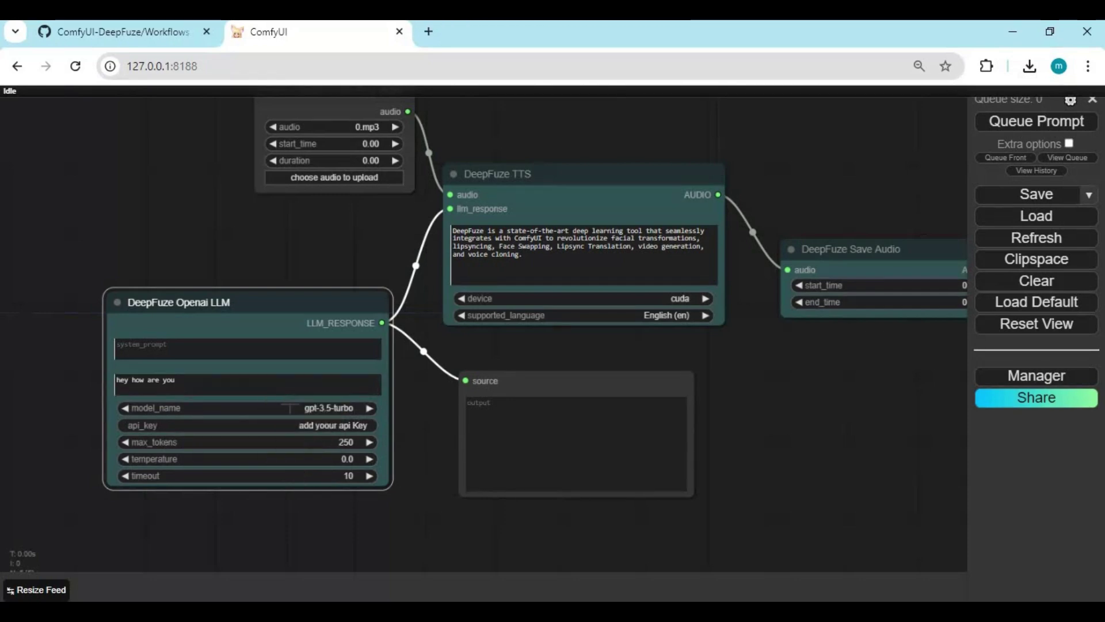
- In a new browser tab, go to console.mistral.ai/api-keys
left_click(424, 35)
type("a")
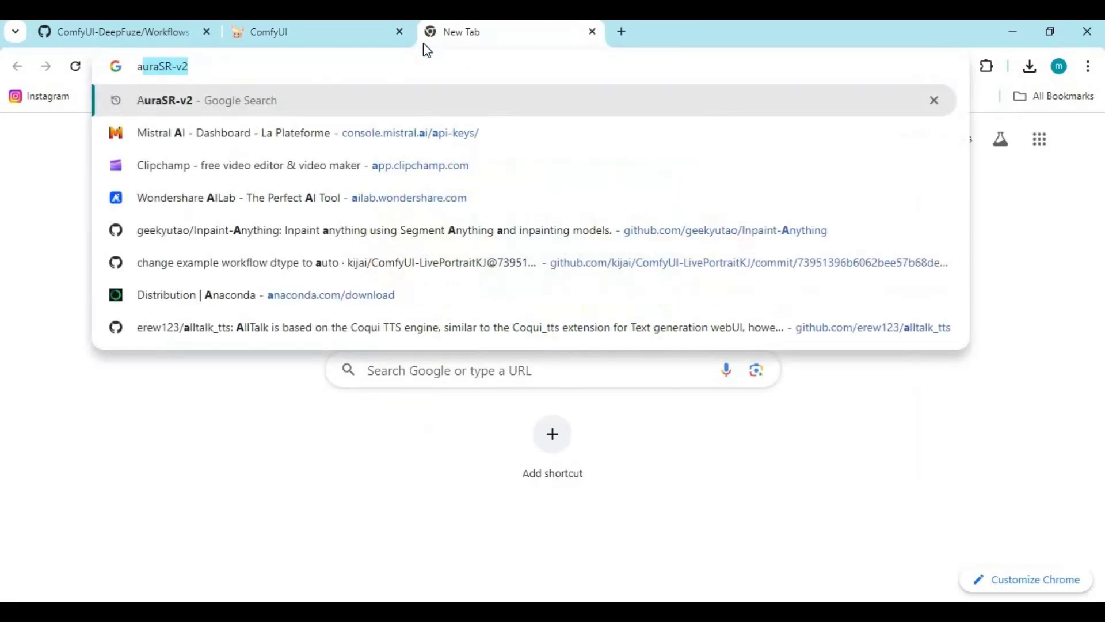
type("pi")
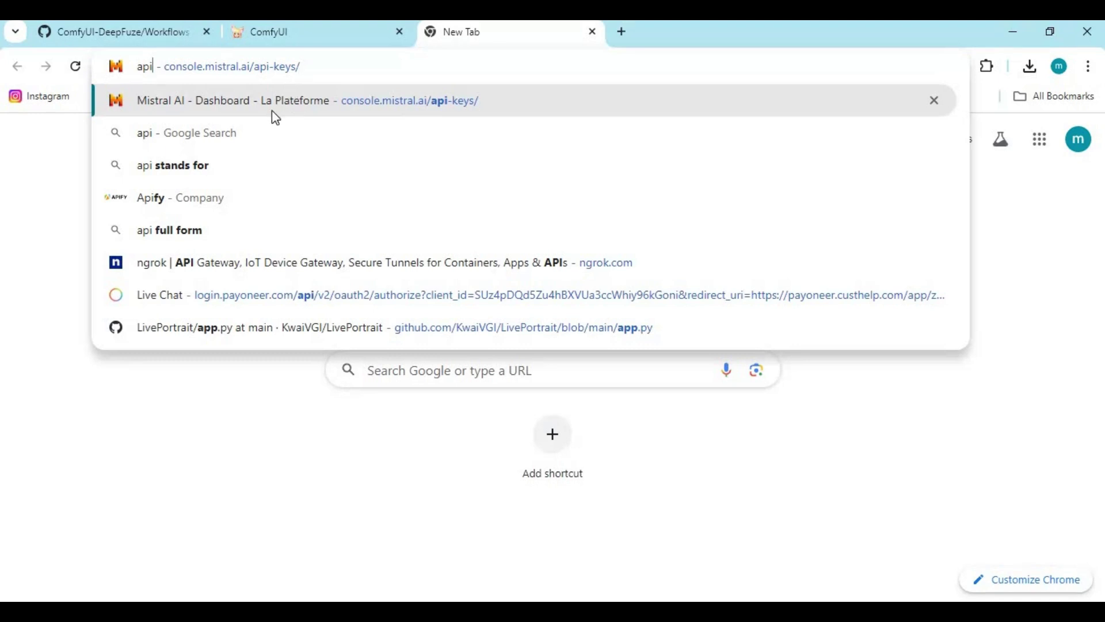
left_click(272, 111)
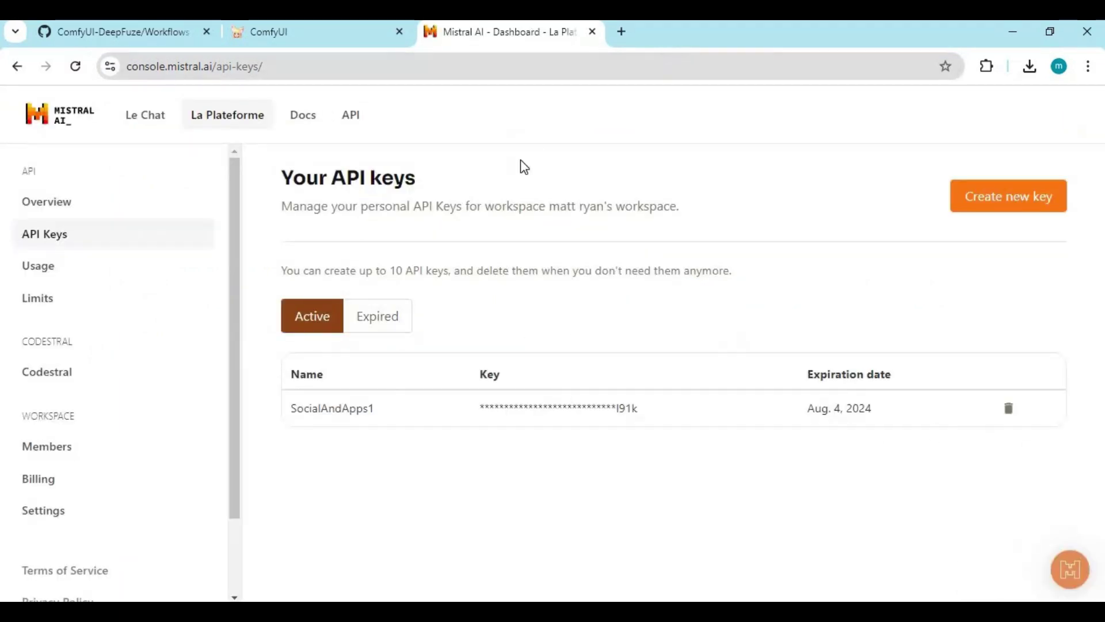
left_click(269, 38)
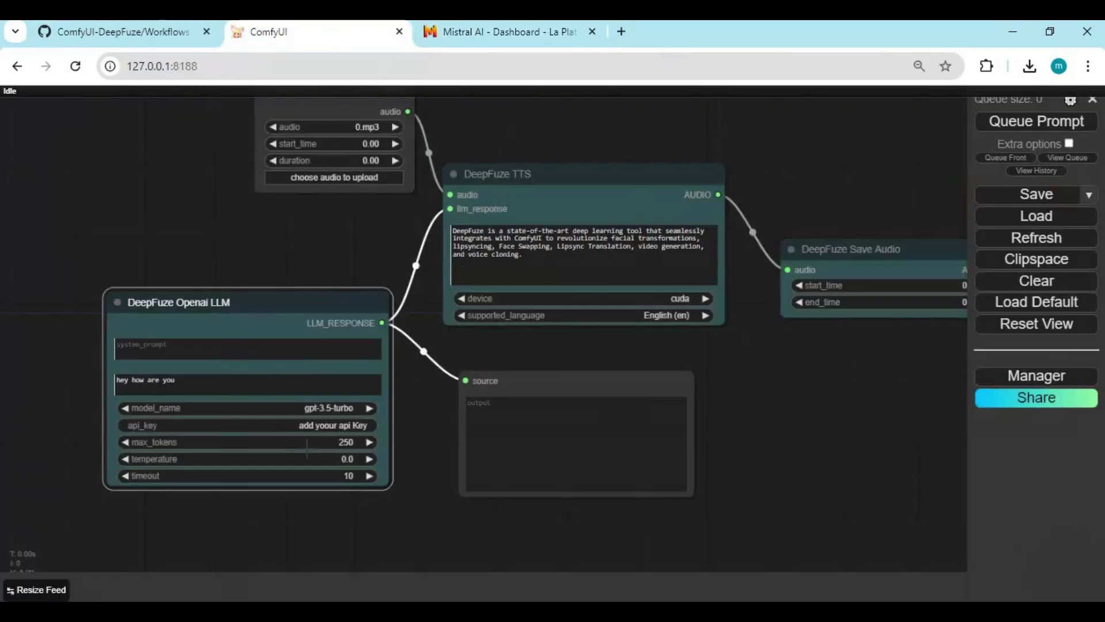
left_click(337, 426)
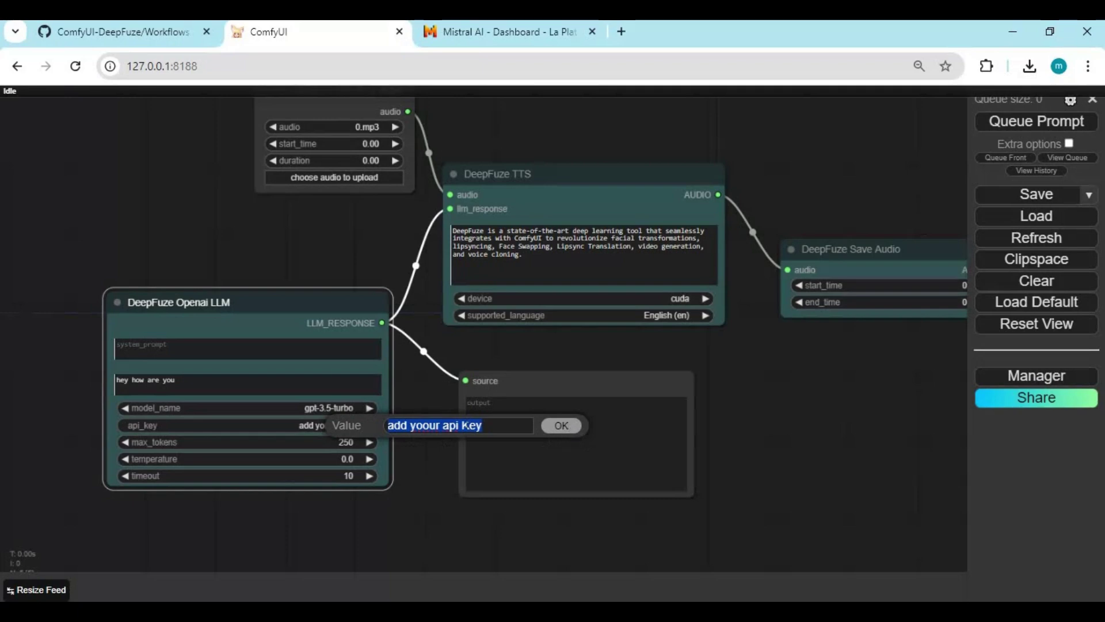
left_click(571, 429)
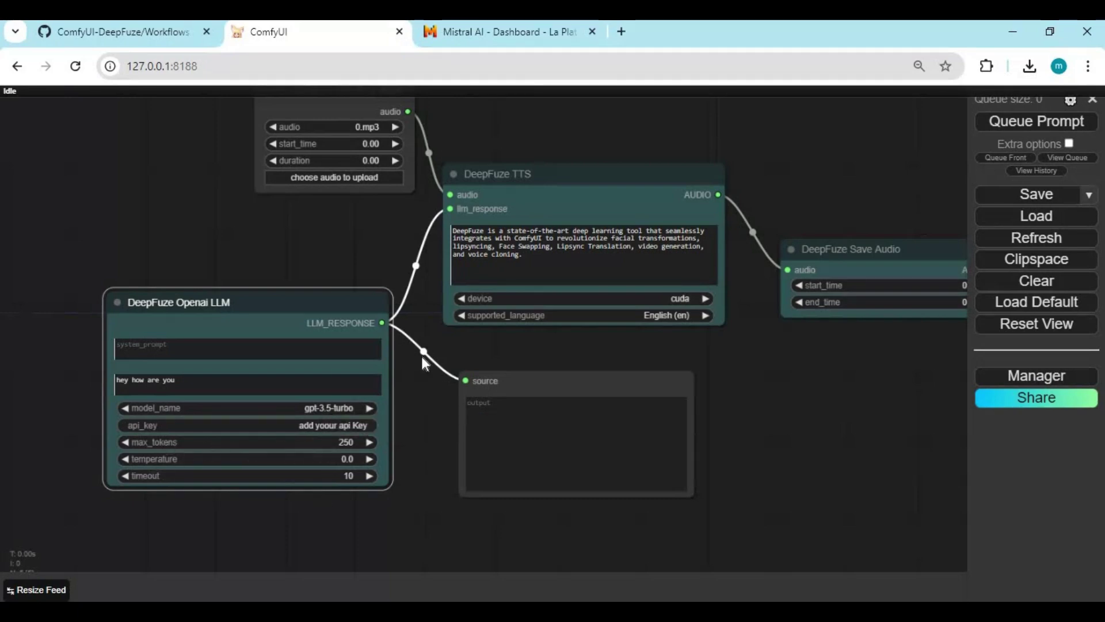
left_click_drag(529, 256, 411, 212)
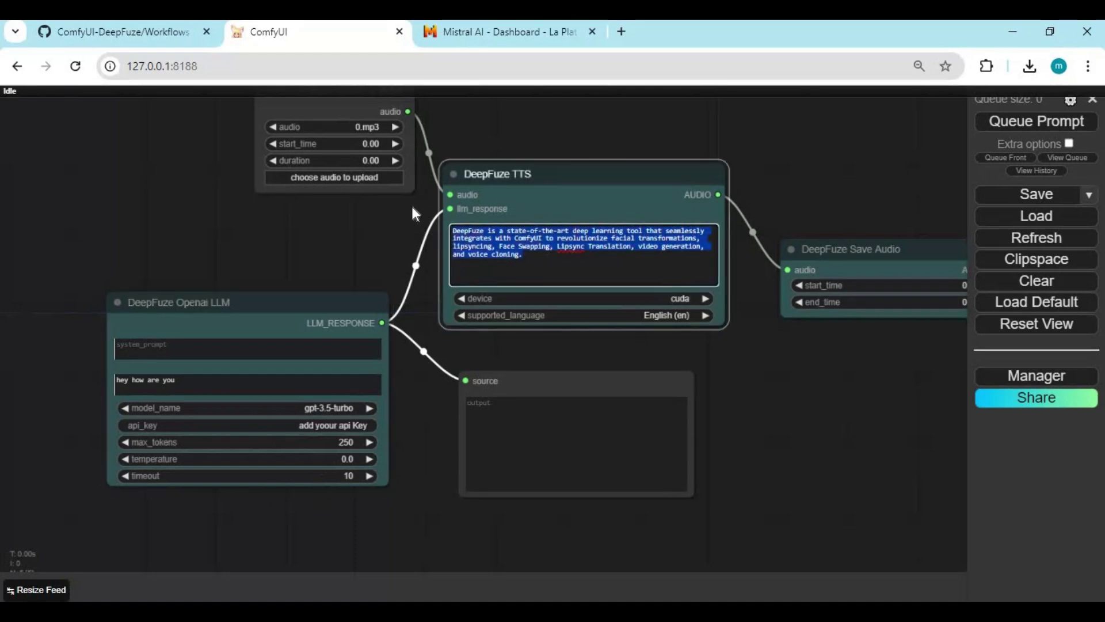
left_click(594, 315)
scroll(628, 382, "down", 2)
scroll(627, 387, "down", 4)
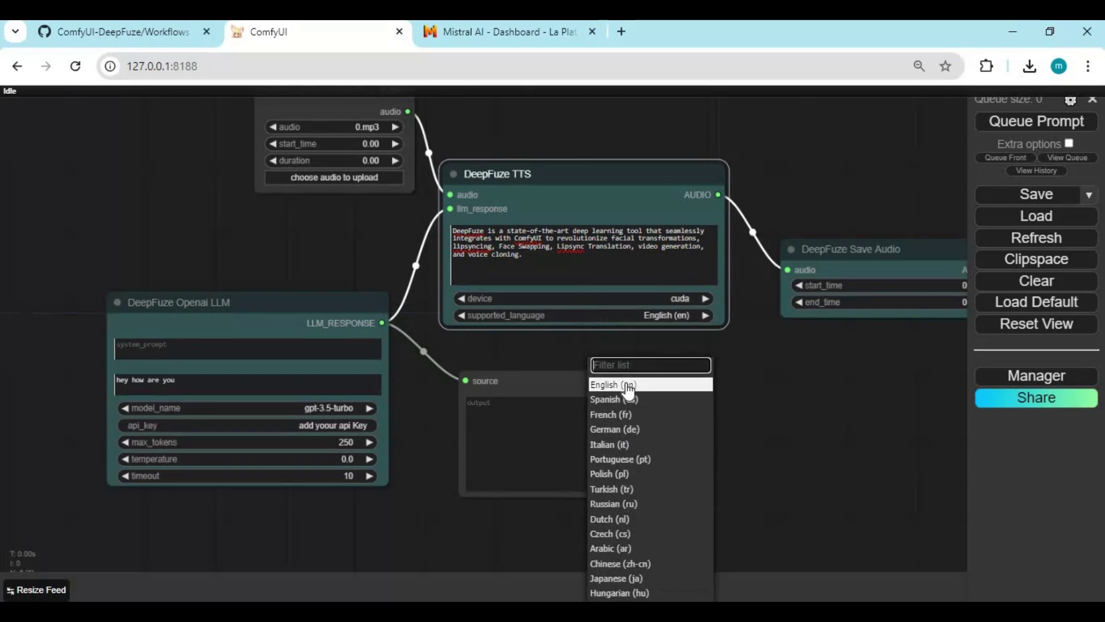
scroll(631, 392, "up", 8)
scroll(629, 394, "up", 1)
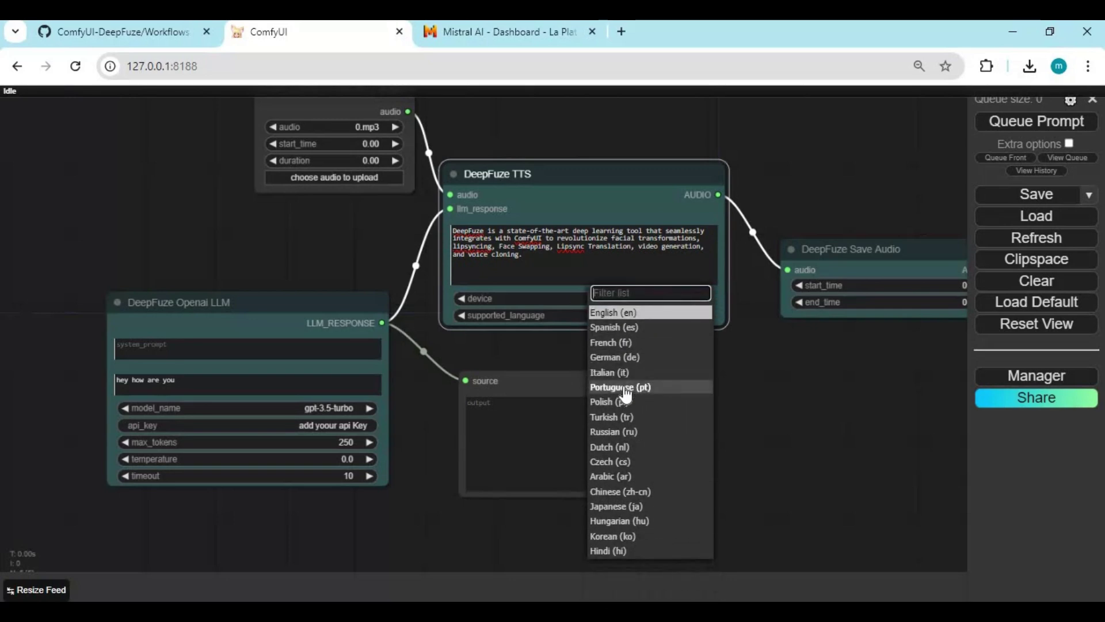
left_click(813, 386)
mouse_move(807, 388)
left_mouse_down()
mouse_move(533, 418)
mouse_move(719, 481)
mouse_move(759, 408)
left_mouse_up()
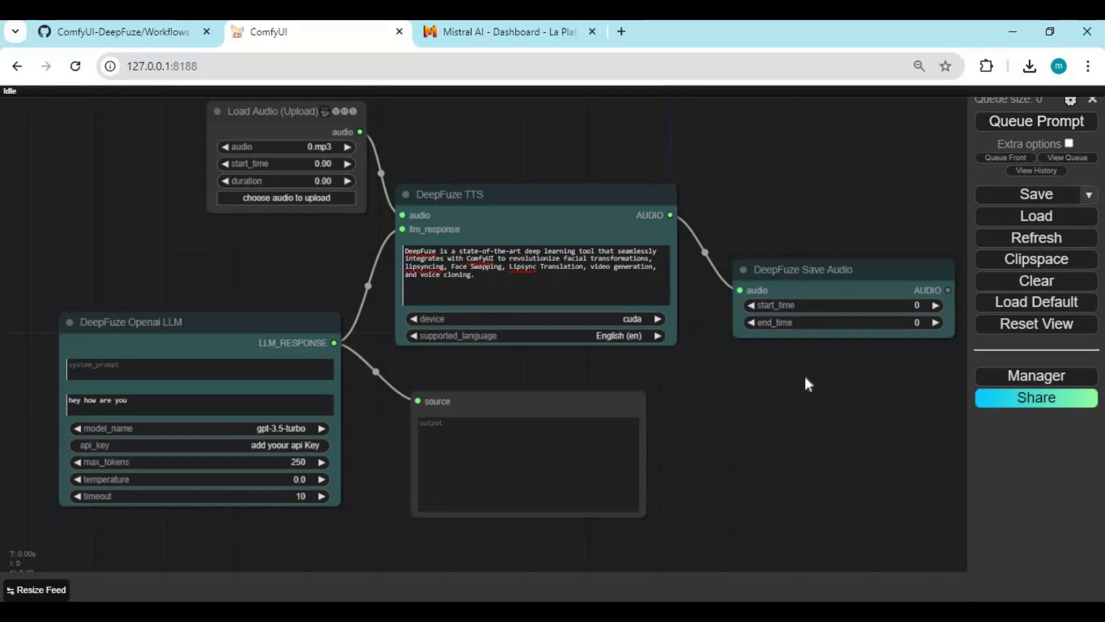
- Load the all-in-one workflow and survey its FaceSwap, Padding Preview and Video Combine nodes
left_click(1038, 222)
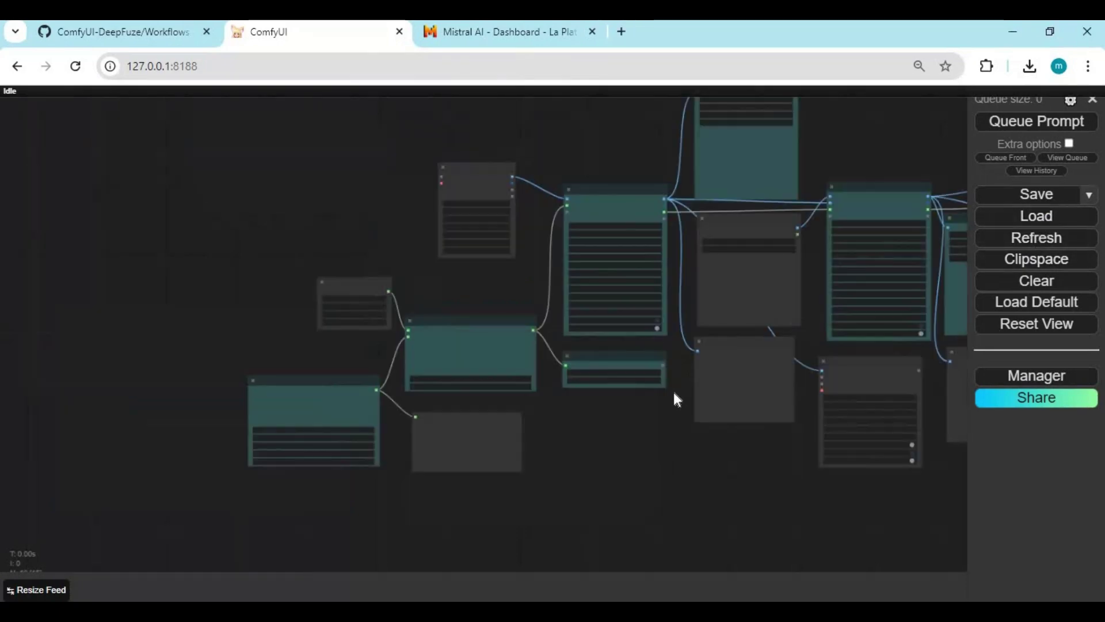
scroll(675, 399, "up", 5)
mouse_move(662, 393)
left_mouse_down()
mouse_move(874, 585)
mouse_move(891, 331)
left_mouse_up()
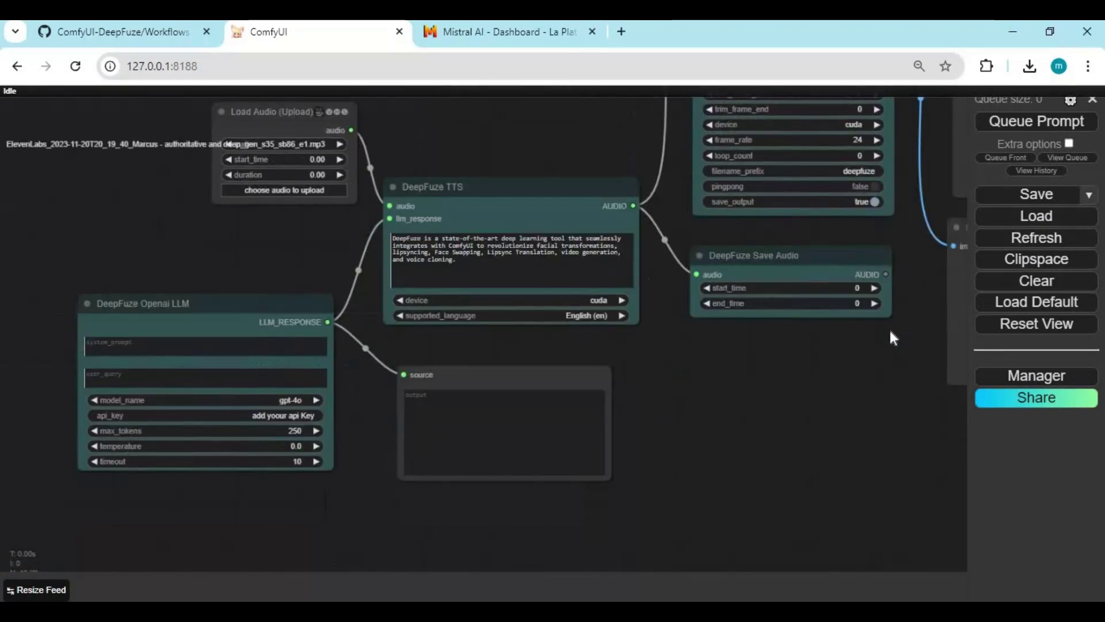
mouse_move(787, 332)
left_mouse_down()
mouse_move(355, 413)
mouse_move(216, 509)
left_mouse_up()
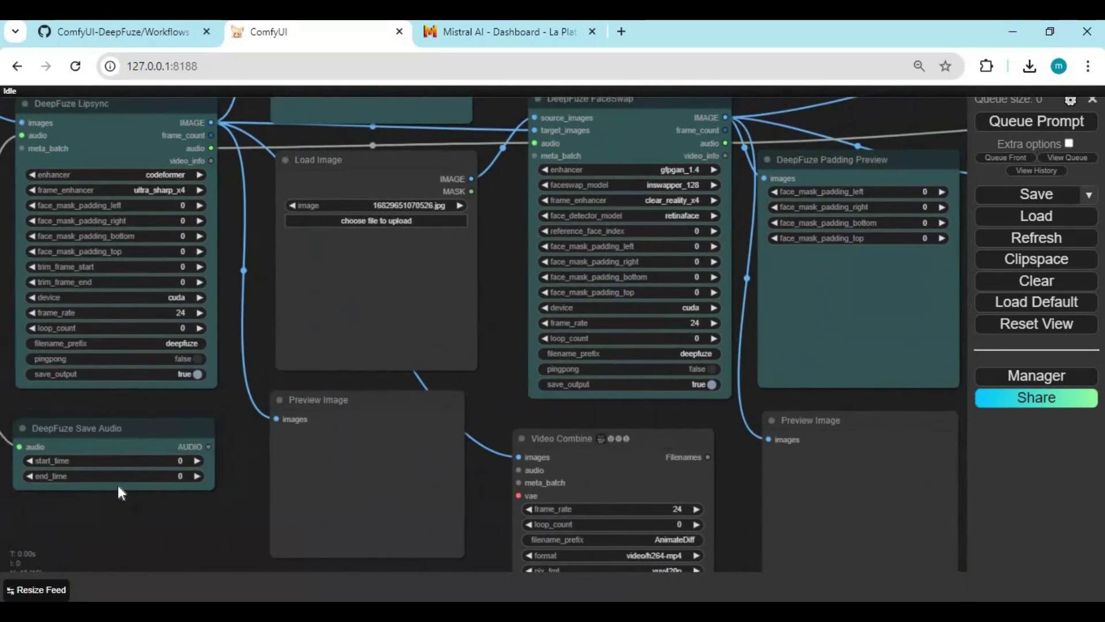
left_click_drag(119, 491, 29, 474)
left_click_drag(389, 222, 129, 304)
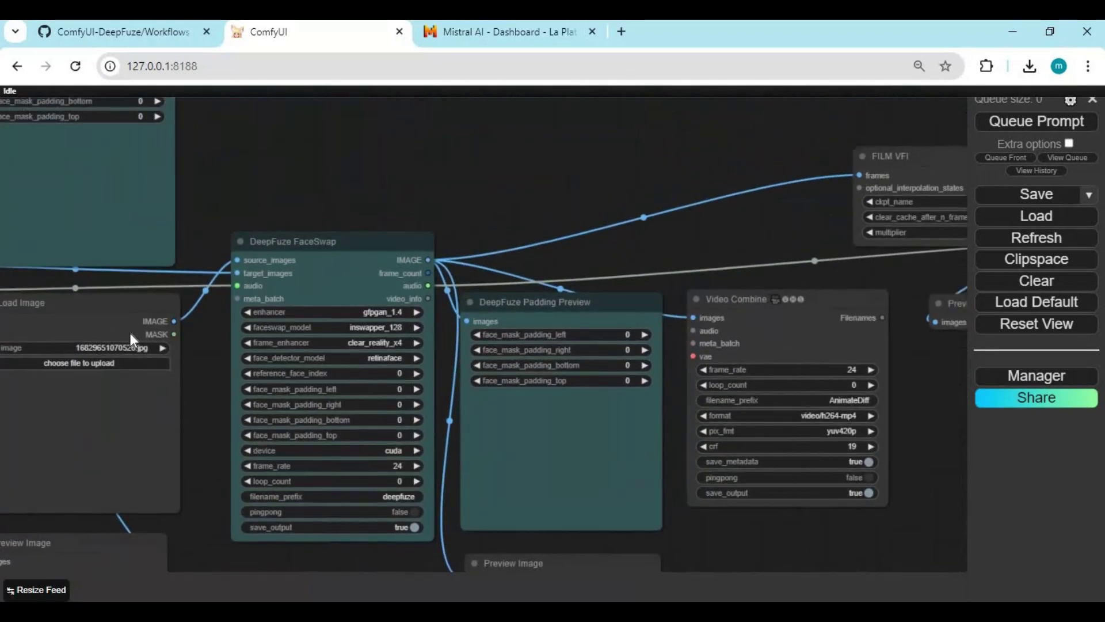
scroll(129, 303, "down", 5)
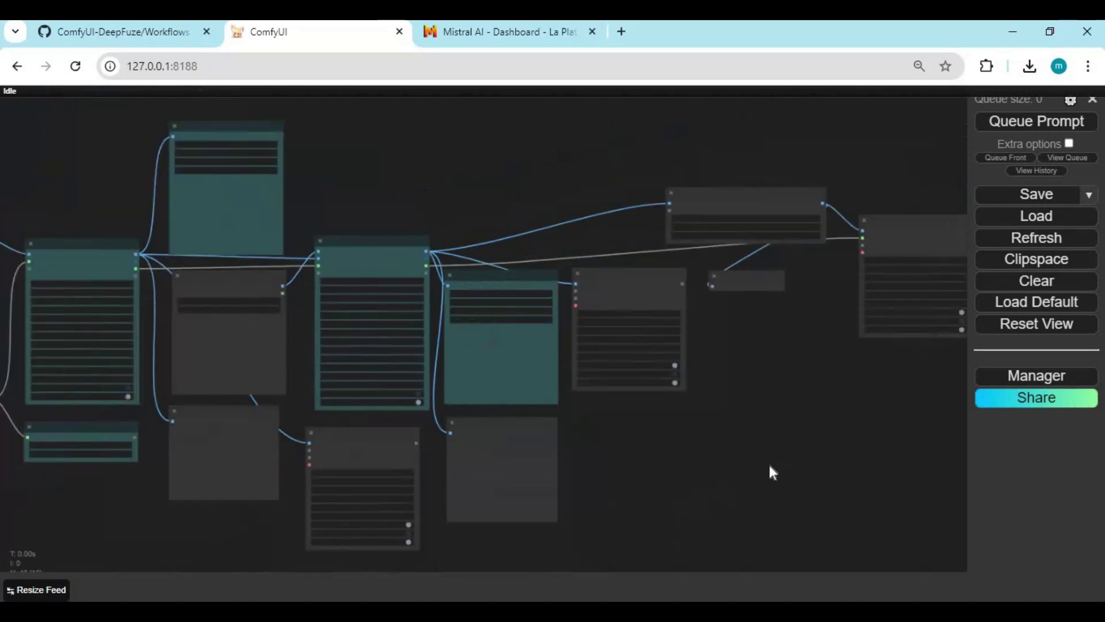